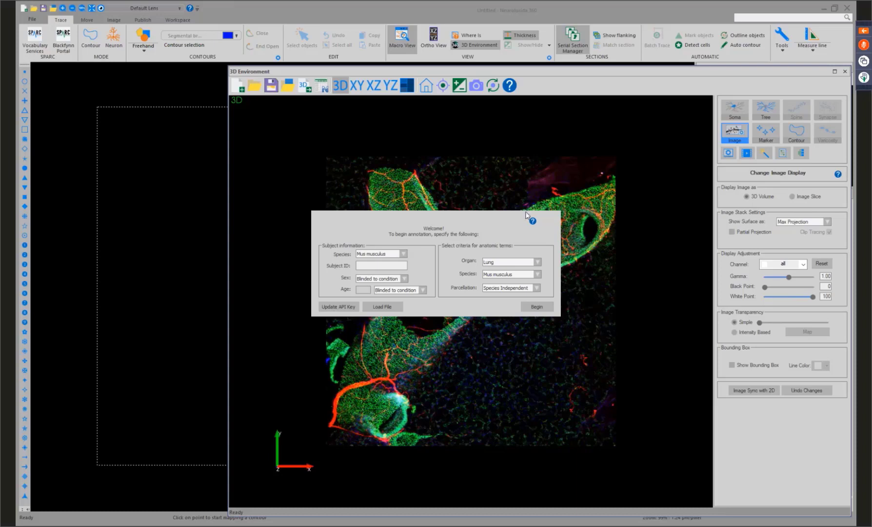
# Set the subject's species to Mus musculus and the subject ID to 00410X.
pyautogui.click(387, 254)
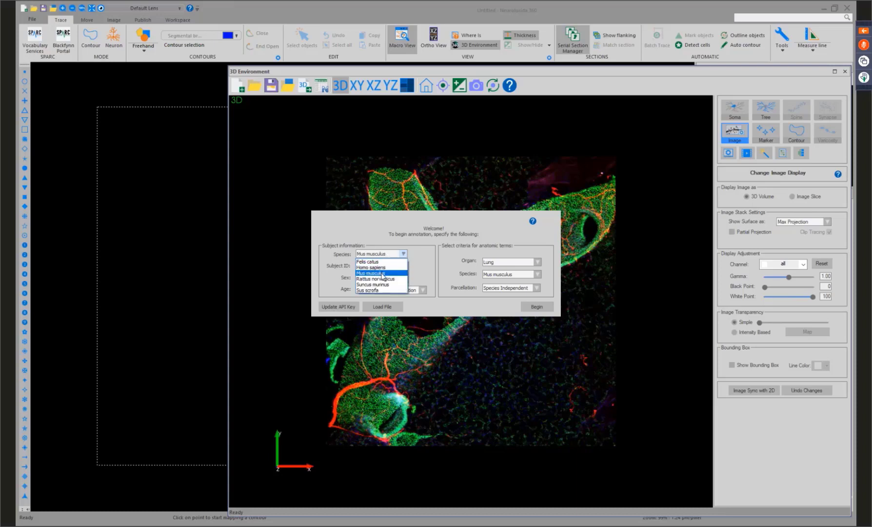
pyautogui.click(381, 273)
pyautogui.click(381, 266)
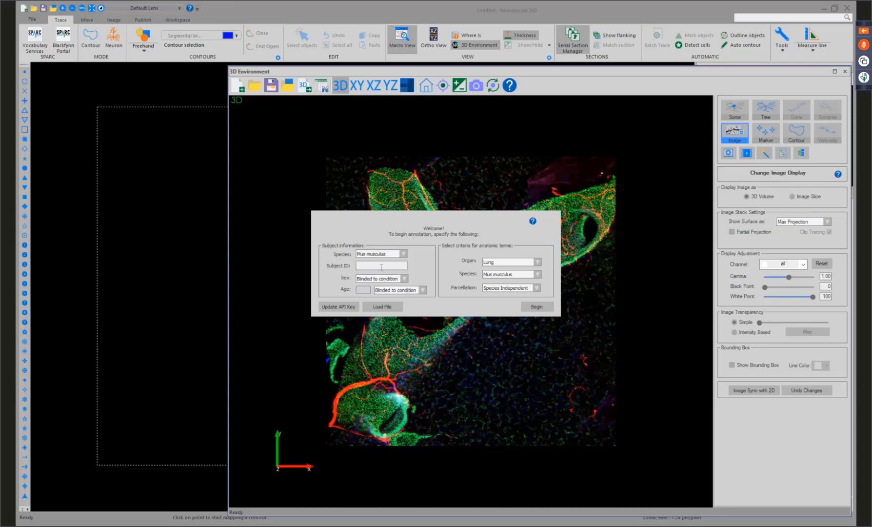
pyautogui.write('00410X')
# Set the subject's sex to Male and the age to 8 weeks.
pyautogui.click(398, 279)
pyautogui.click(387, 293)
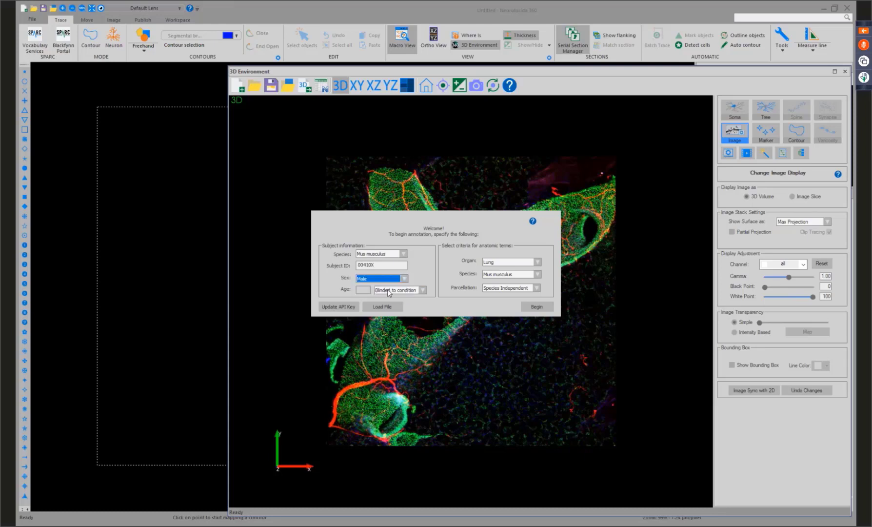
pyautogui.click(393, 289)
pyautogui.click(388, 302)
pyautogui.click(360, 289)
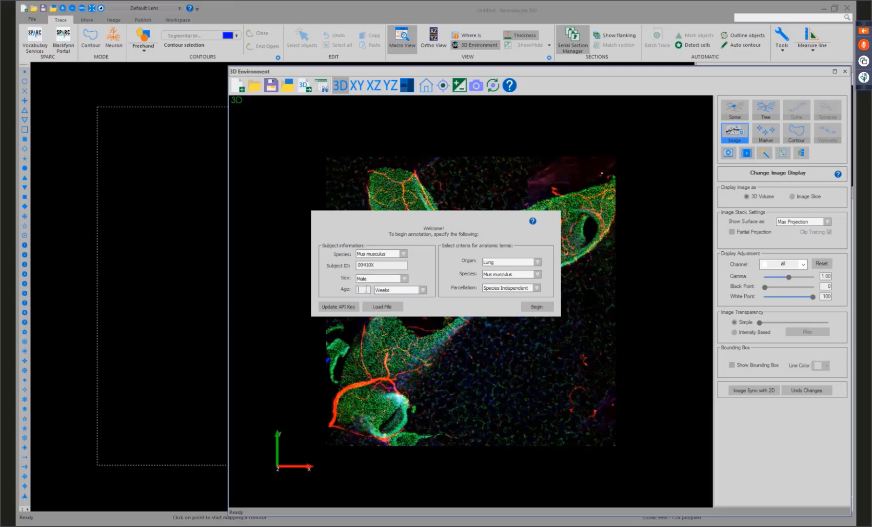
pyautogui.write('8')
# Set the anatomic term criteria to organ Lung, species Mus musculus and parcellation Species Independent, and begin the annotation.
pyautogui.click(519, 262)
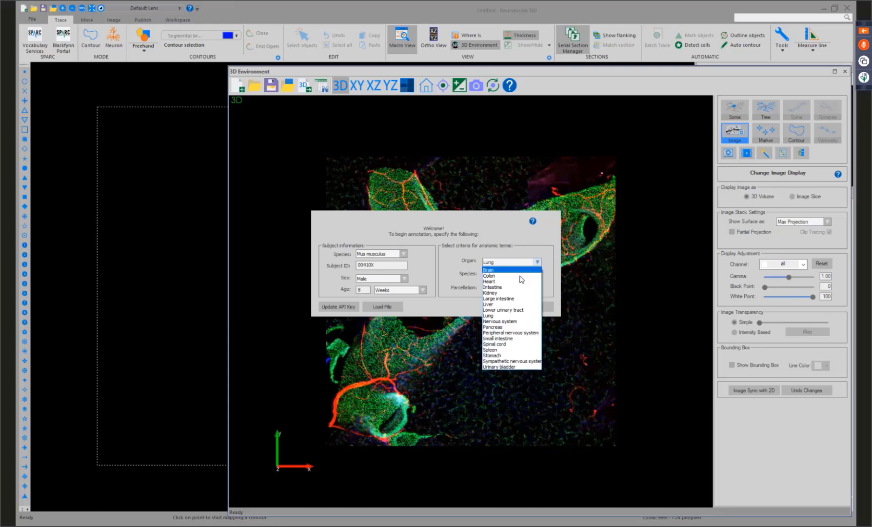
pyautogui.click(511, 315)
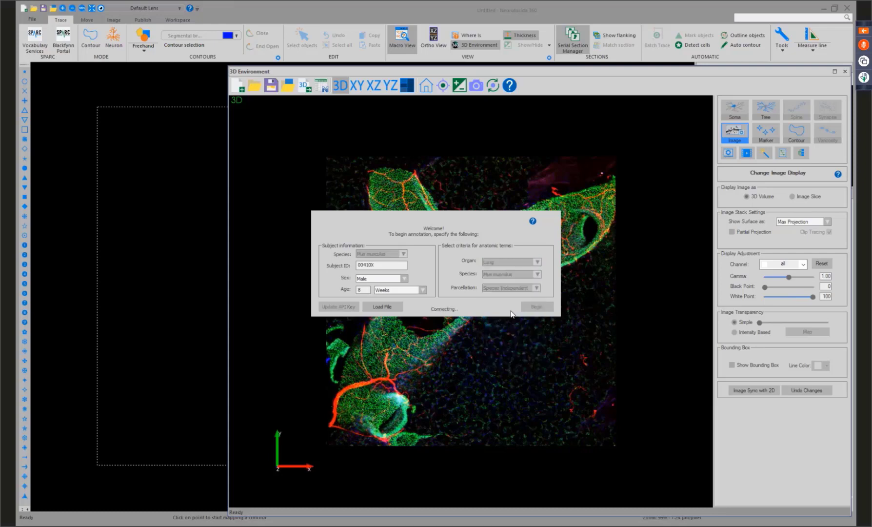
pyautogui.click(531, 274)
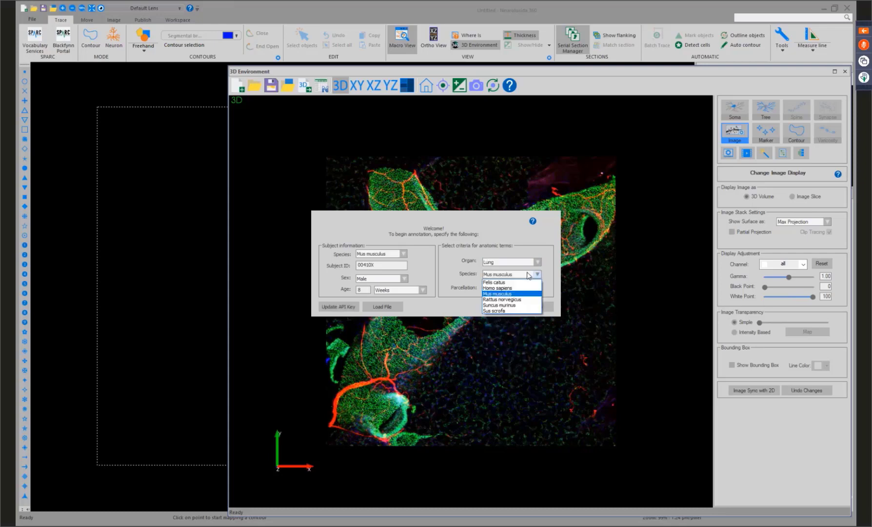
pyautogui.click(514, 295)
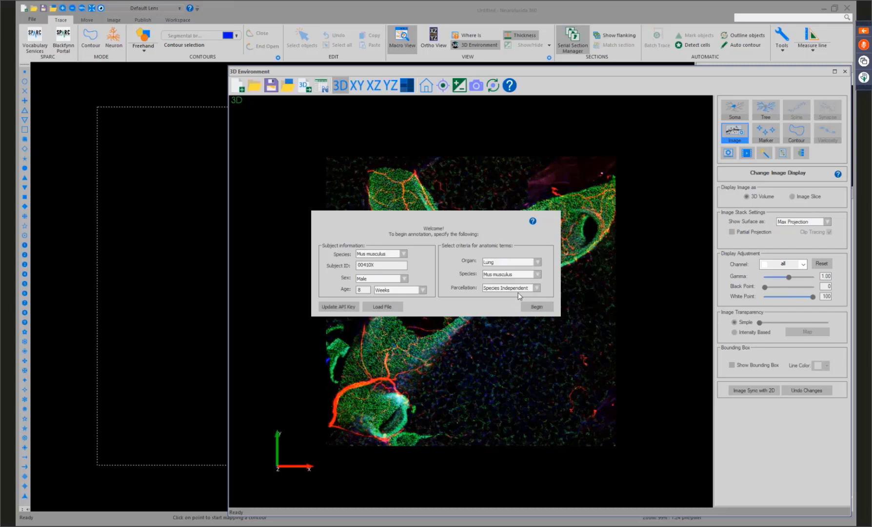
pyautogui.click(523, 288)
pyautogui.click(514, 296)
pyautogui.click(533, 306)
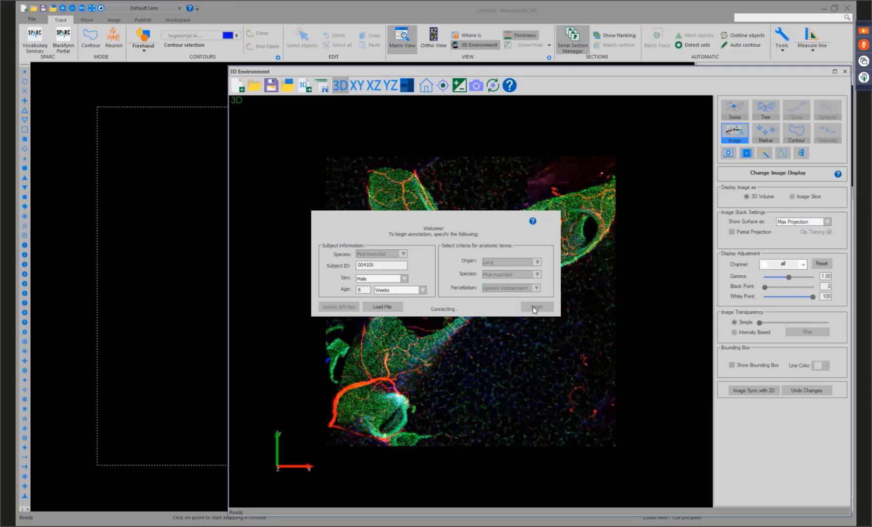
# Open the contour selection list and look through its anatomical contour names for the lung.
pyautogui.click(185, 45)
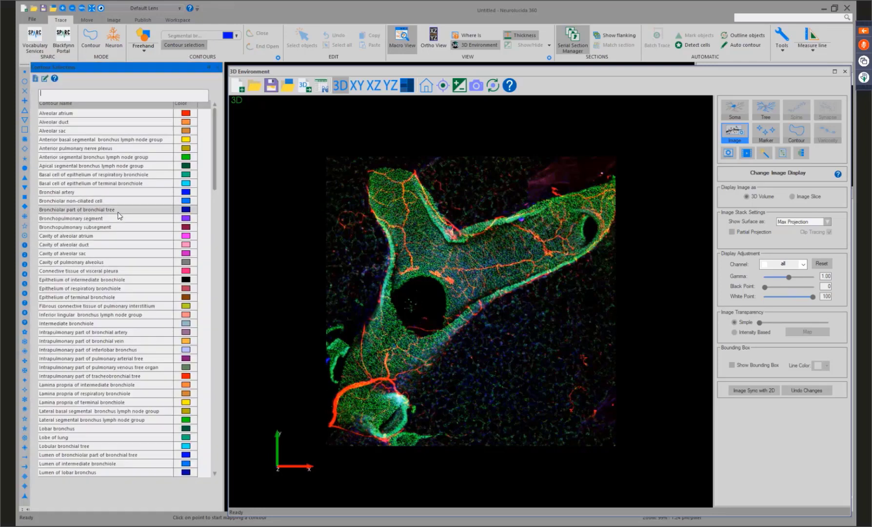
pyautogui.scroll(-2, 117, 216)
pyautogui.scroll(-9, 118, 216)
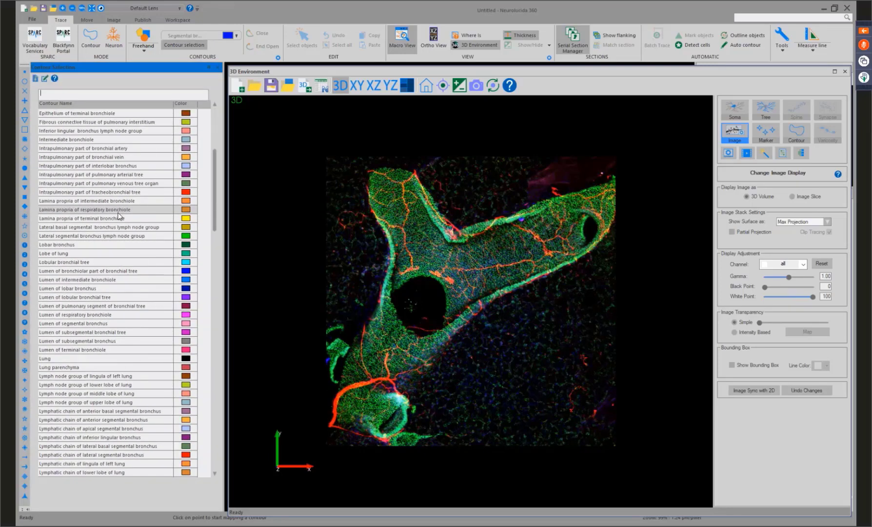
pyautogui.scroll(-6, 117, 216)
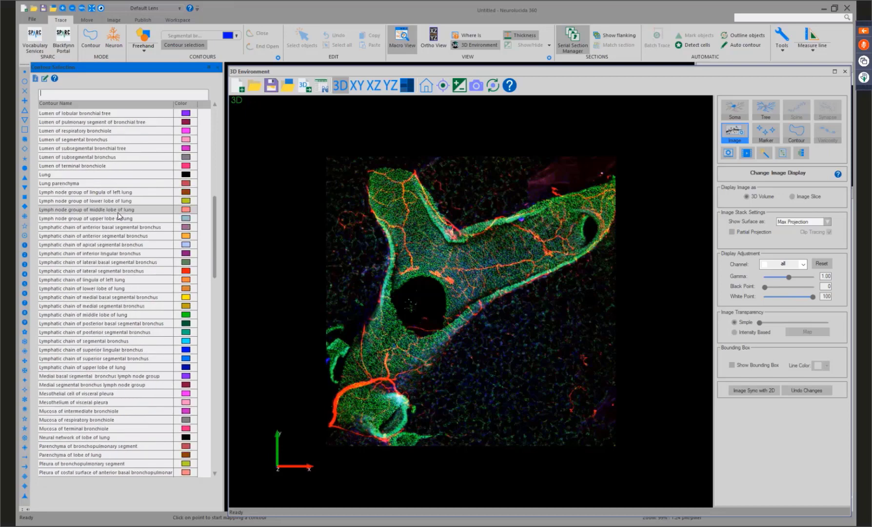
pyautogui.scroll(-2, 117, 216)
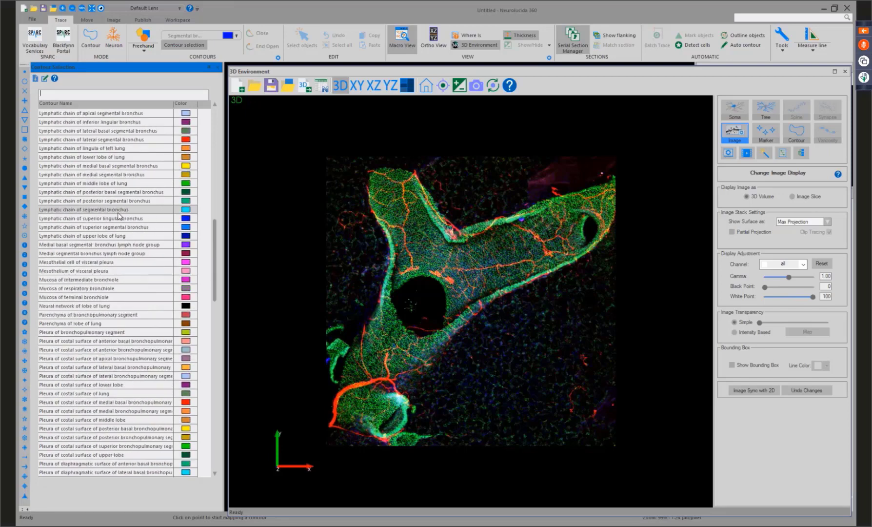
pyautogui.scroll(9, 118, 216)
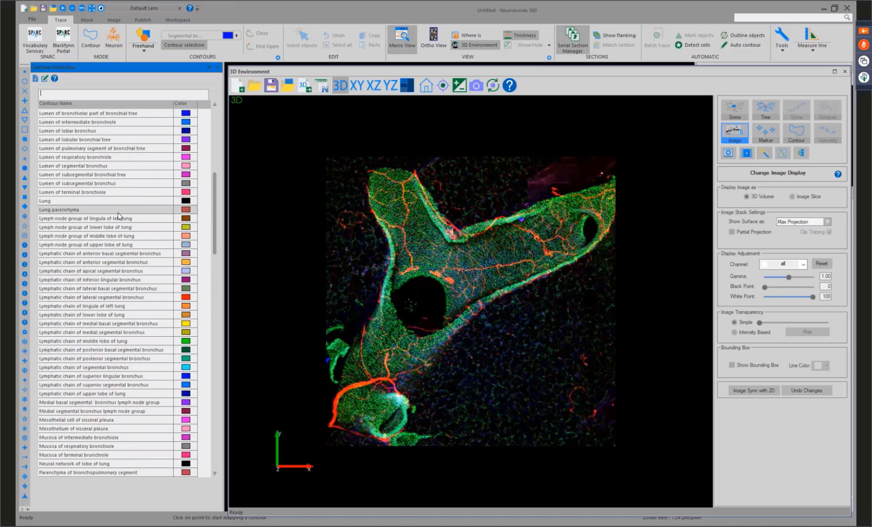
pyautogui.scroll(4, 120, 216)
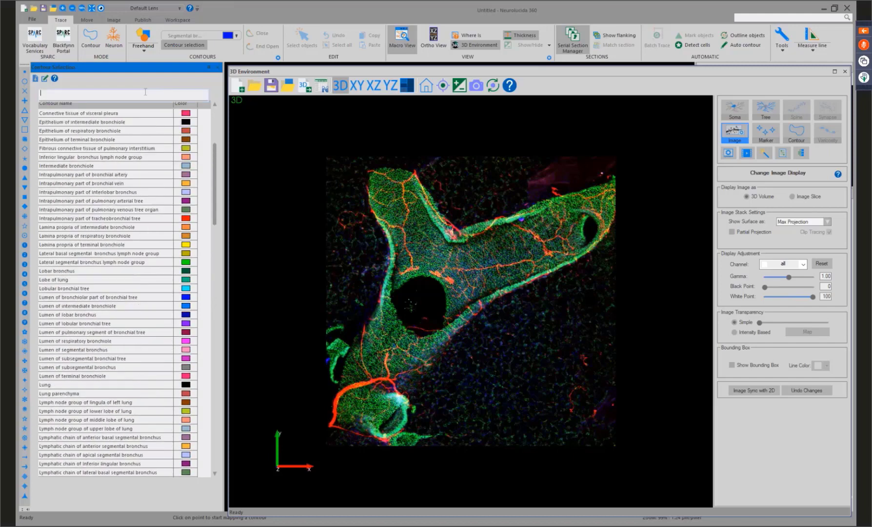
# Switch to contour mode, search the contour names for "segmen" and choose Segmental bronchus as the active contour.
pyautogui.click(90, 38)
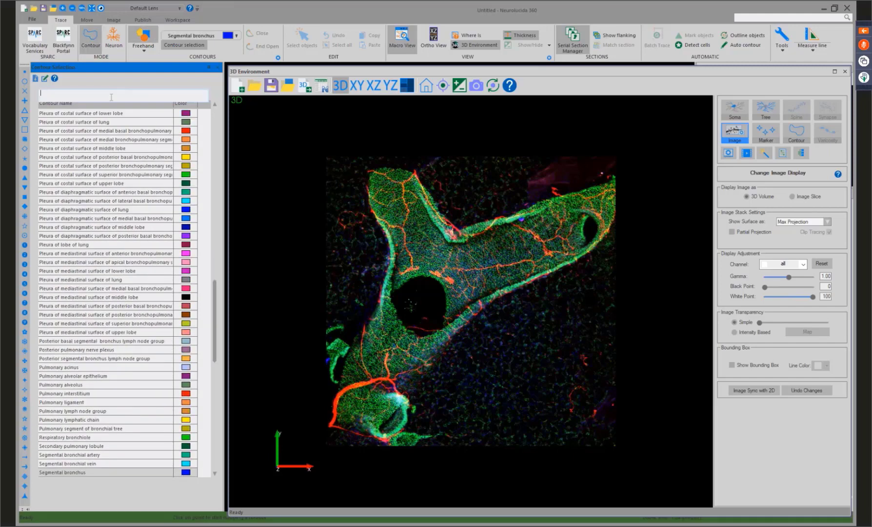
pyautogui.write('seg')
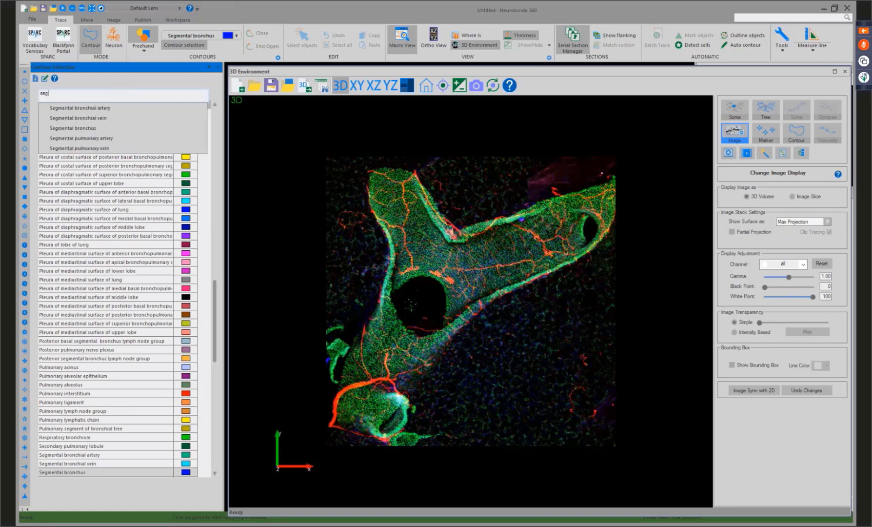
pyautogui.write('men')
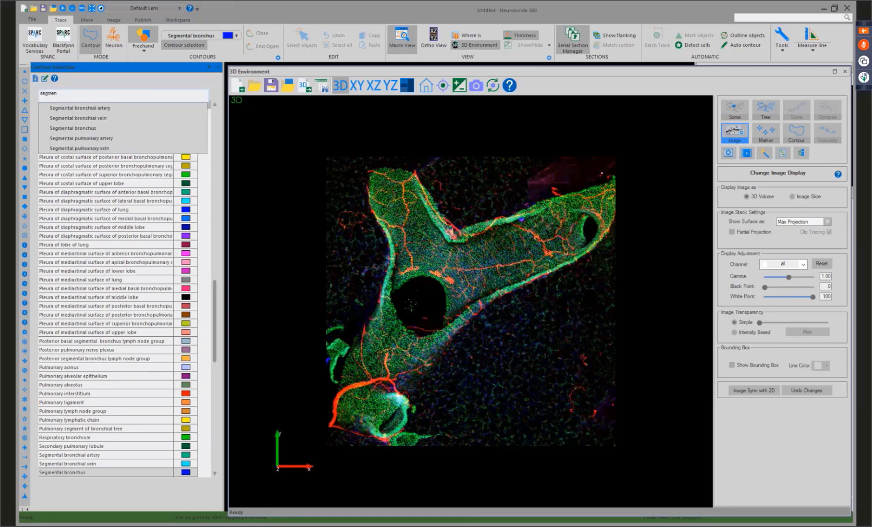
pyautogui.click(111, 129)
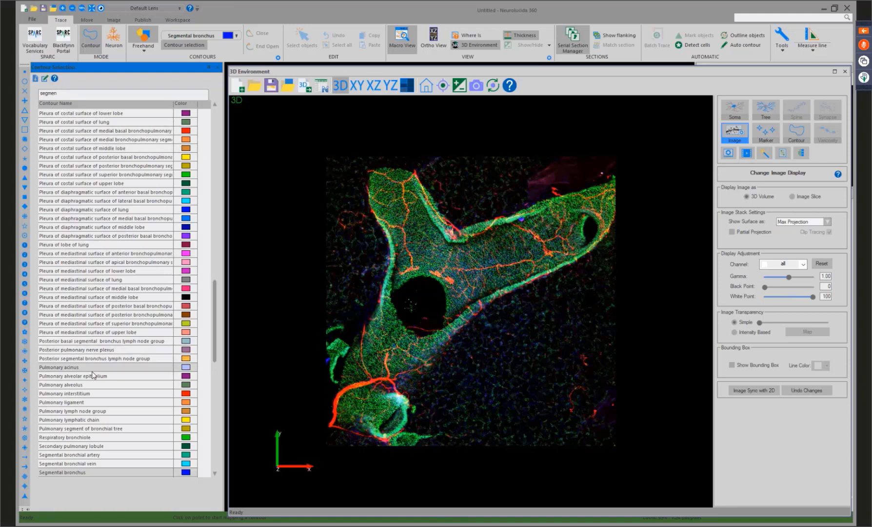
pyautogui.scroll(-3, 127, 385)
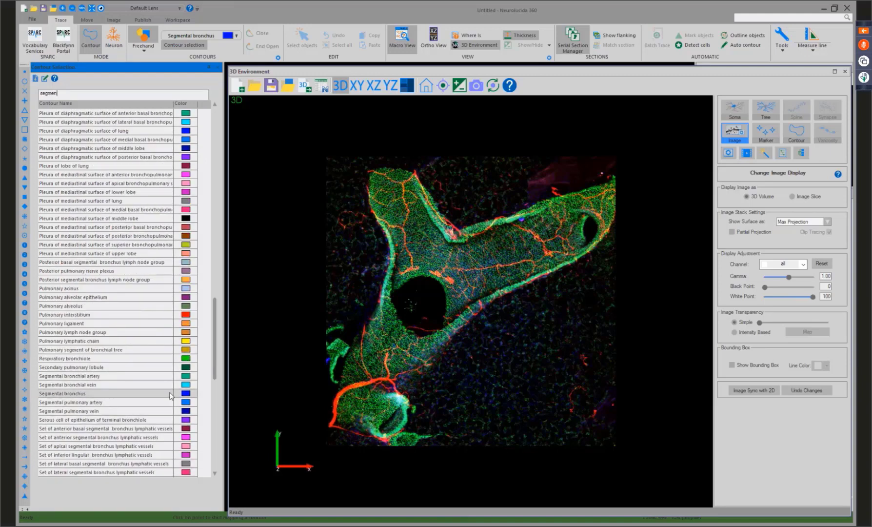
pyautogui.click(171, 396)
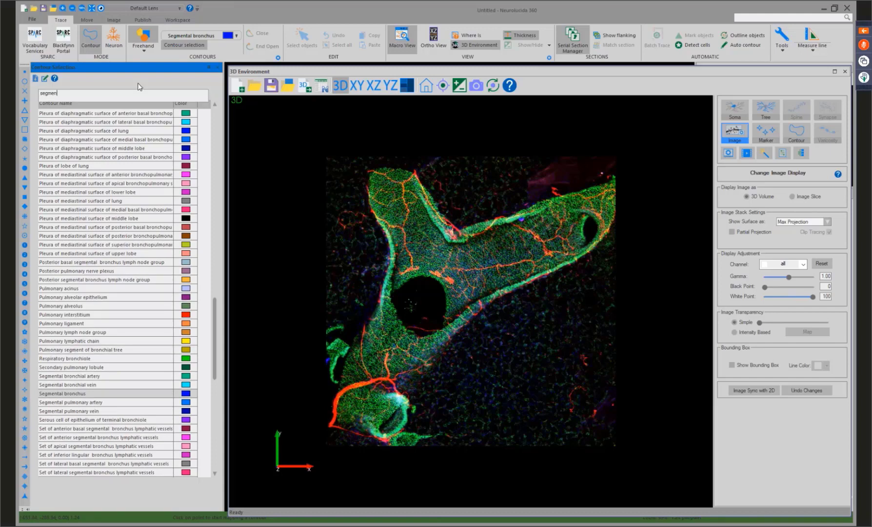
# Request a new contour term and log in to SciCrunch with the prefilled account credentials to reach its term creation form.
pyautogui.click(46, 81)
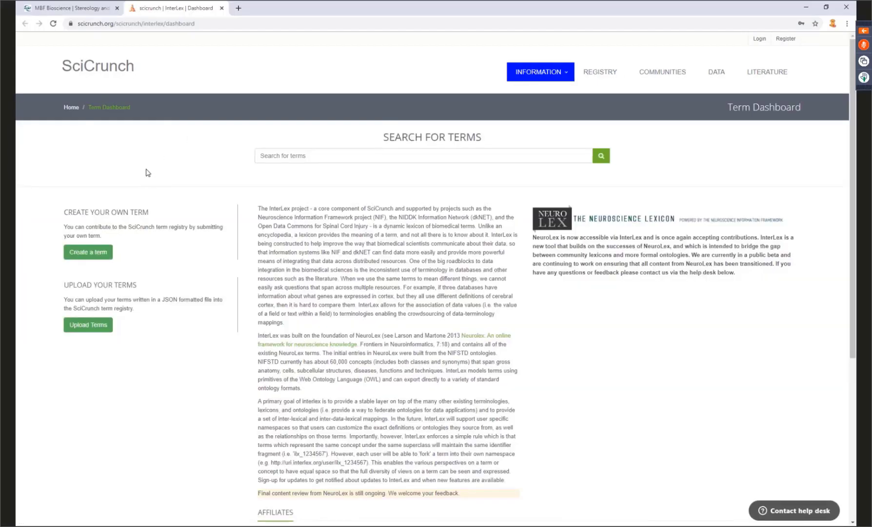
pyautogui.click(97, 260)
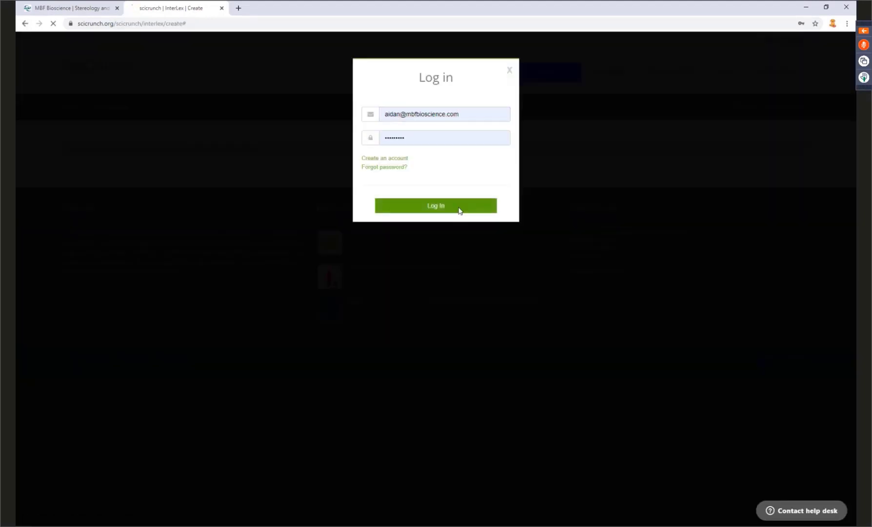
pyautogui.click(458, 210)
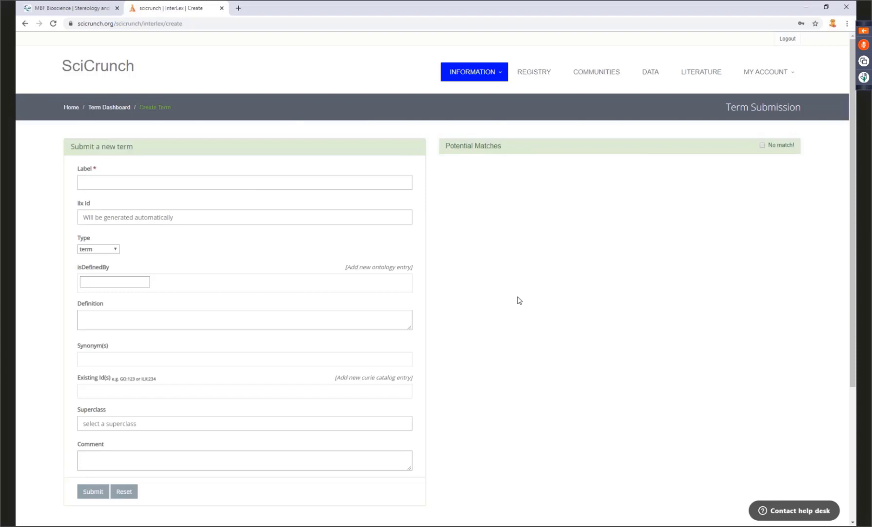
# Return to Neurolucida 360, open the Contour Selection help page and expand the section for users affiliated with SPARC.
pyautogui.click(807, 9)
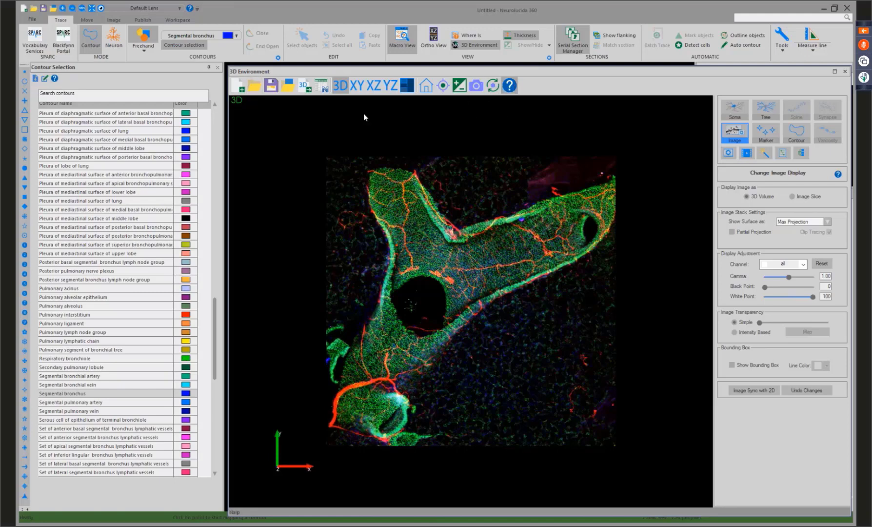
pyautogui.click(55, 78)
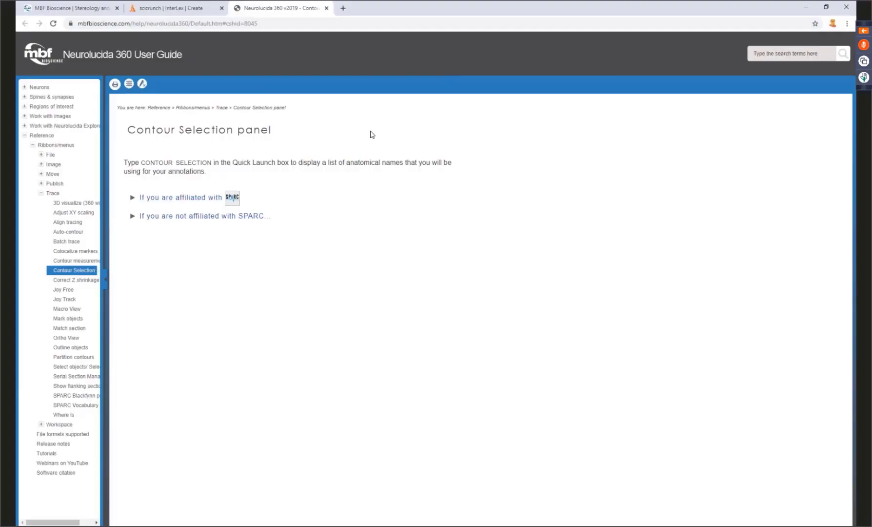
pyautogui.click(140, 197)
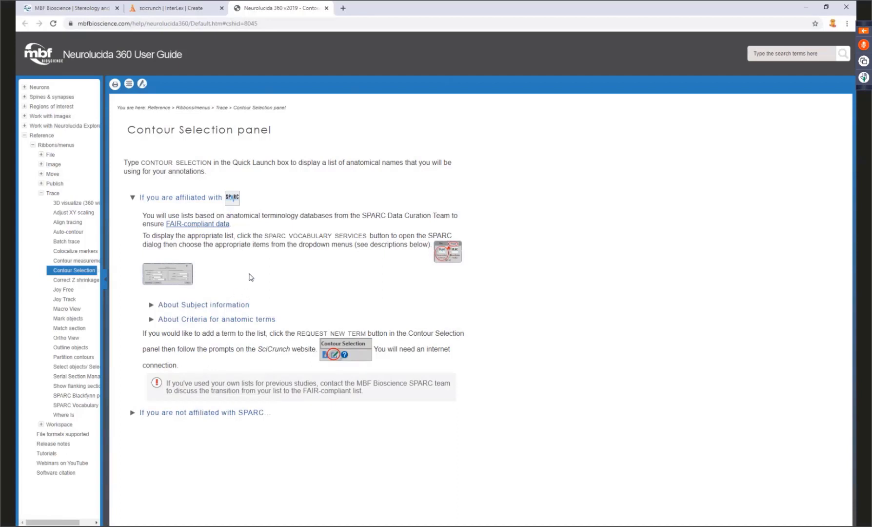
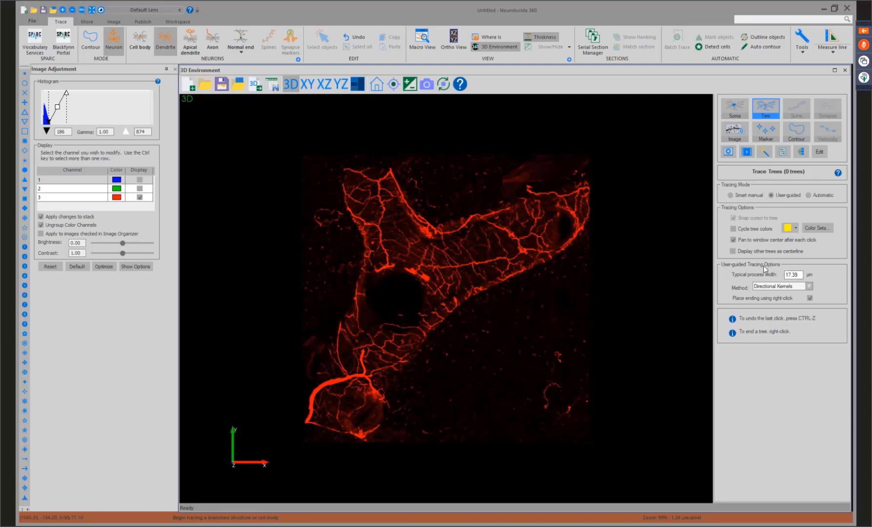
# Trace the thick nerve trunk from its lower end into the right descending branch, using user-guided tracing with the Directional Kernels method.
pyautogui.click(809, 287)
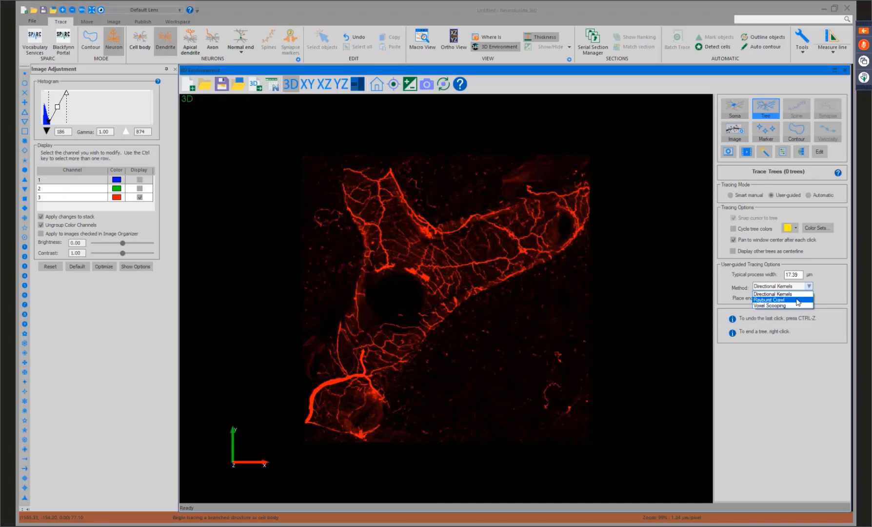
pyautogui.click(775, 293)
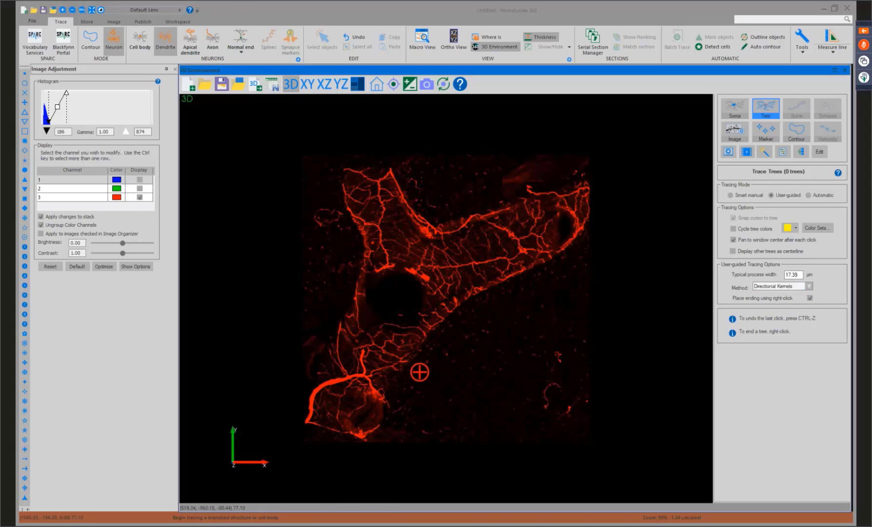
pyautogui.moveTo(420, 372); pyautogui.dragTo(477, 330)
pyautogui.scroll(4, 416, 361)
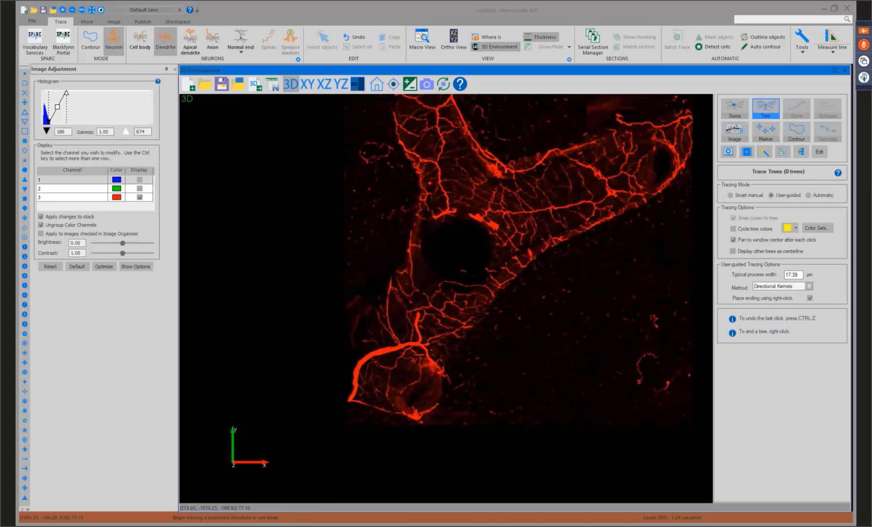
pyautogui.scroll(3, 416, 361)
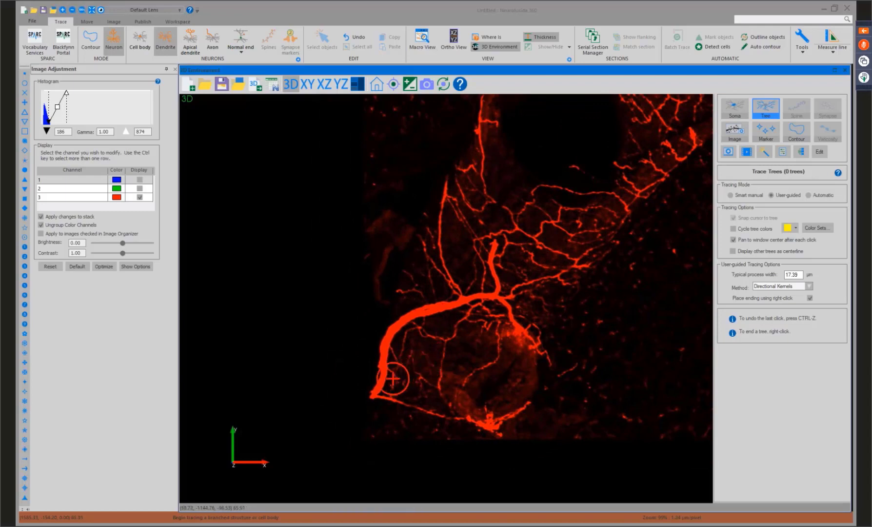
pyautogui.click(373, 393)
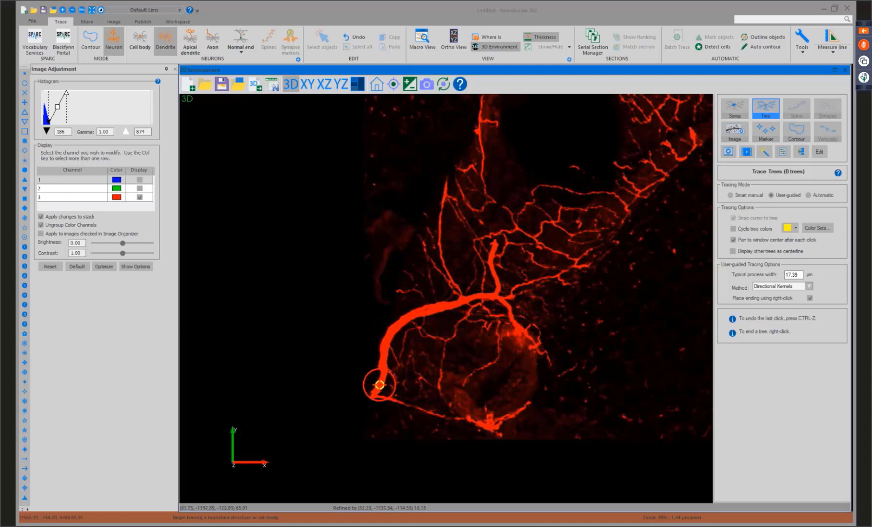
pyautogui.scroll(2, 375, 390)
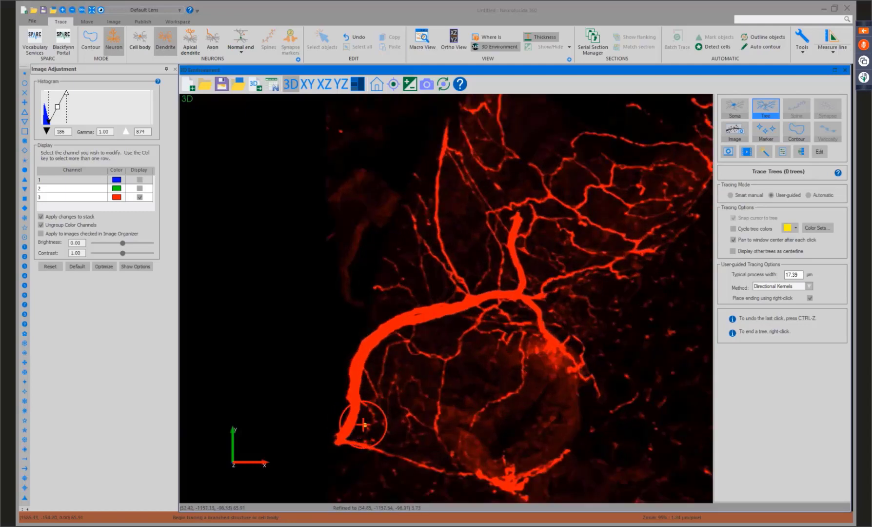
pyautogui.scroll(3, 363, 424)
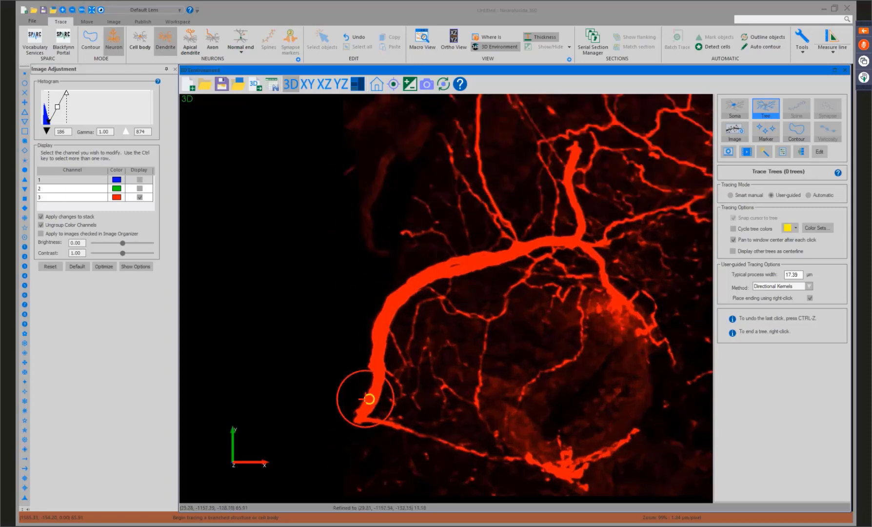
pyautogui.click(369, 402)
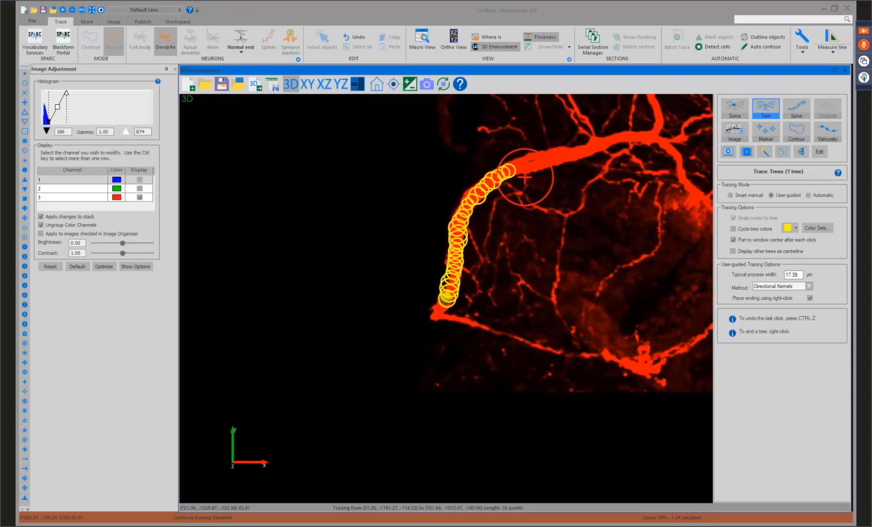
pyautogui.click(612, 143)
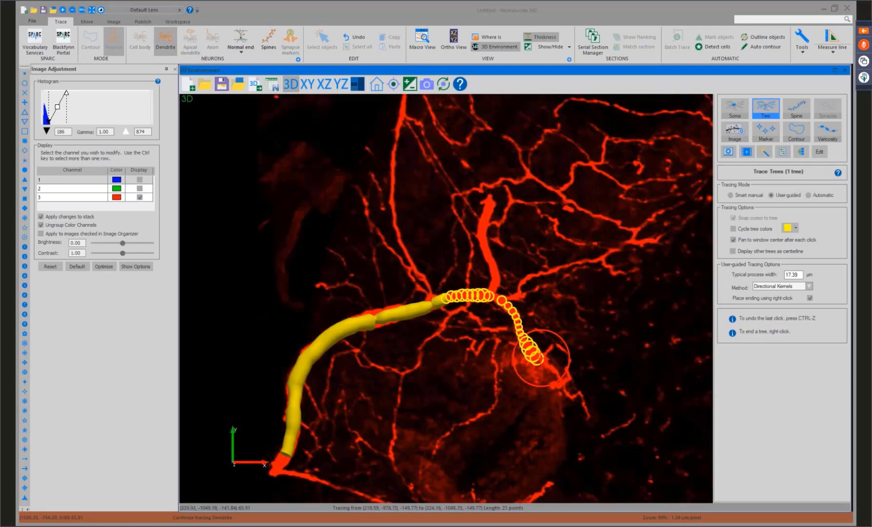
pyautogui.click(537, 357)
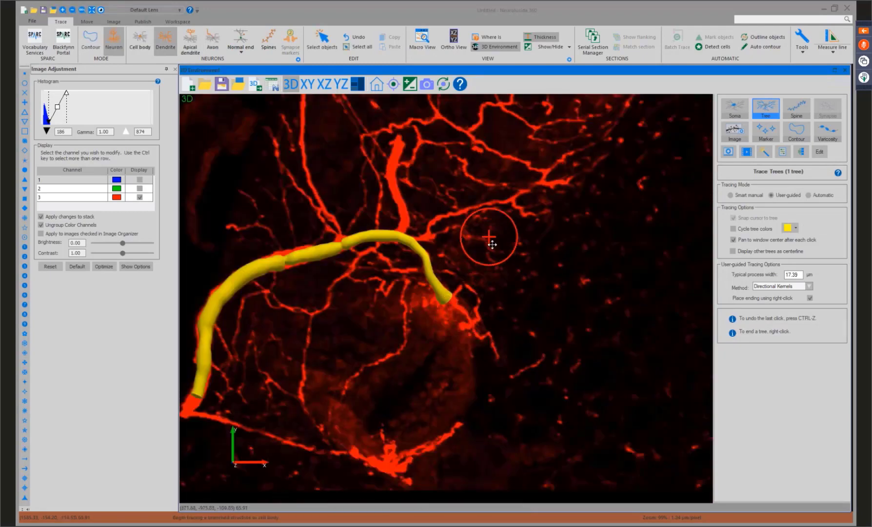
# Add the thick upward side branch to the traced tree, starting at the trunk's bend and ending near the branch tip.
pyautogui.moveTo(492, 244); pyautogui.dragTo(548, 309)
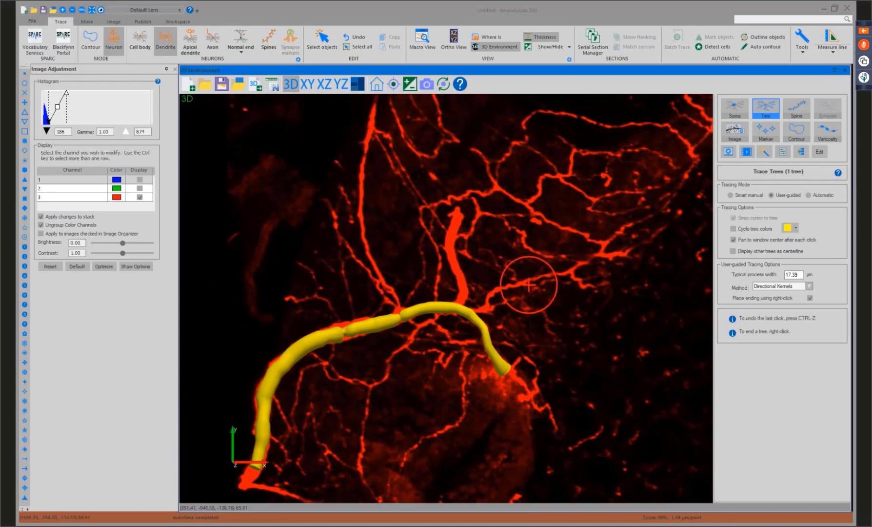
pyautogui.scroll(3, 529, 284)
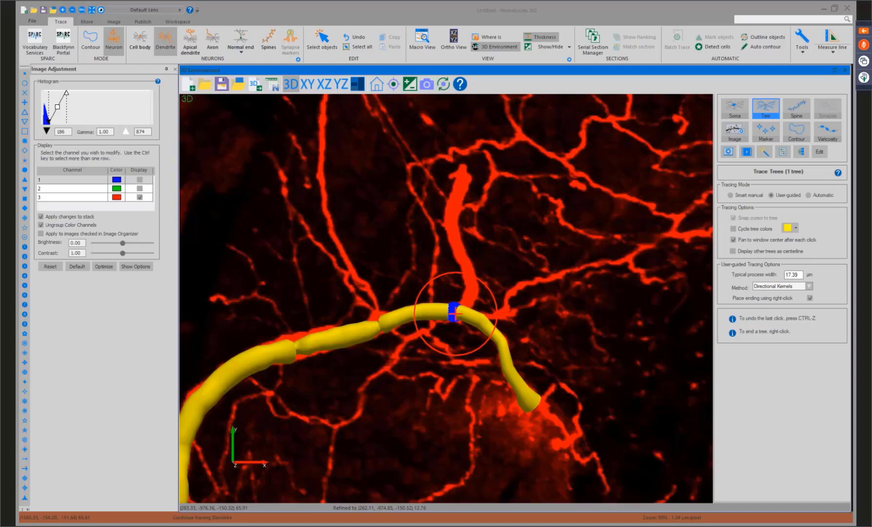
pyautogui.hotkey('ctrl', 'z')
pyautogui.hotkey('ctrl', 'y')
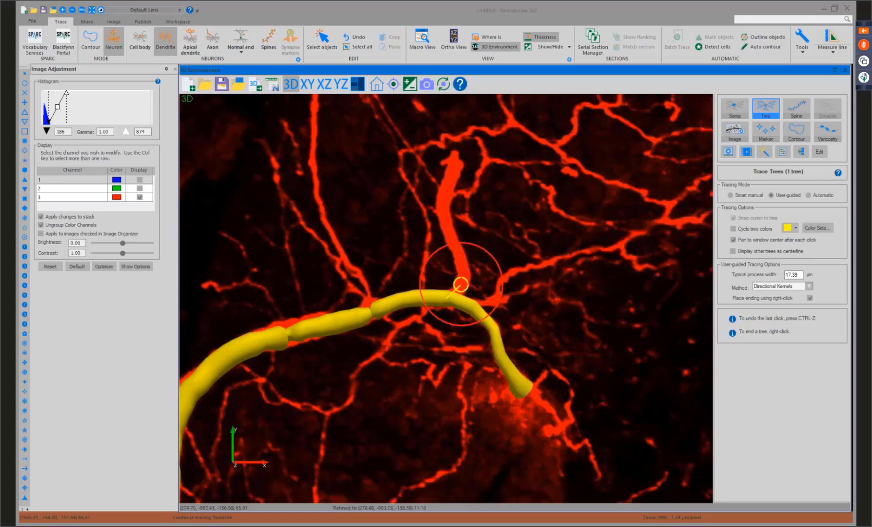
pyautogui.click(460, 284)
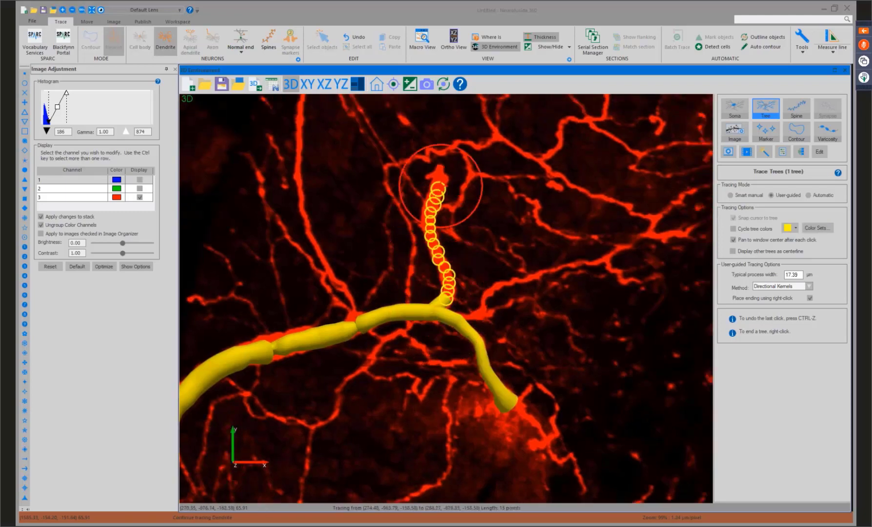
pyautogui.rightClick(439, 178)
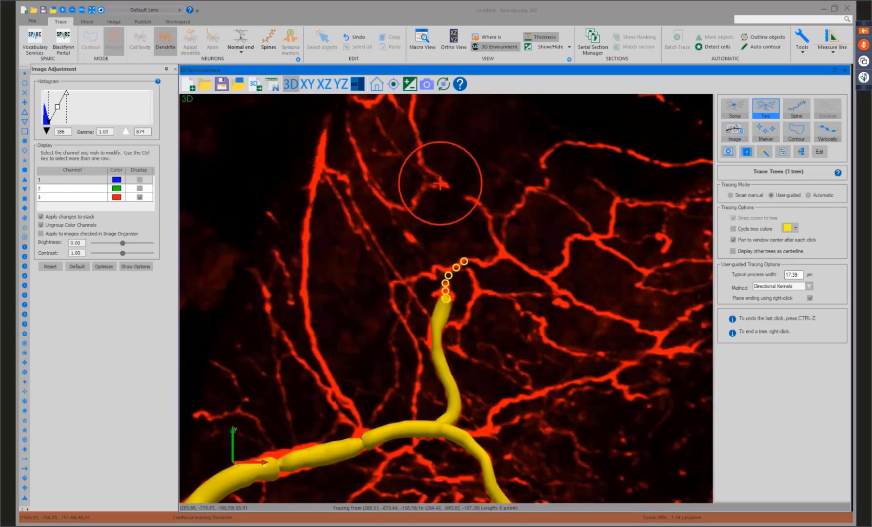
pyautogui.click(376, 85)
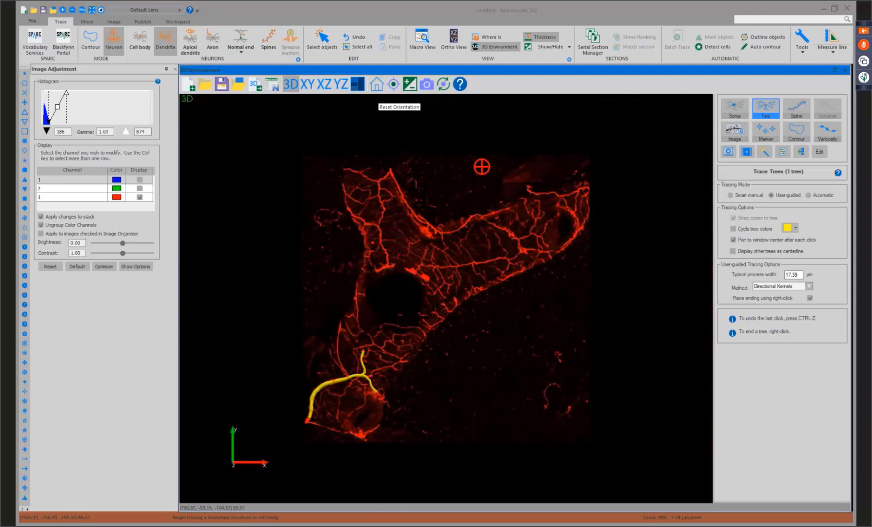
pyautogui.click(512, 169)
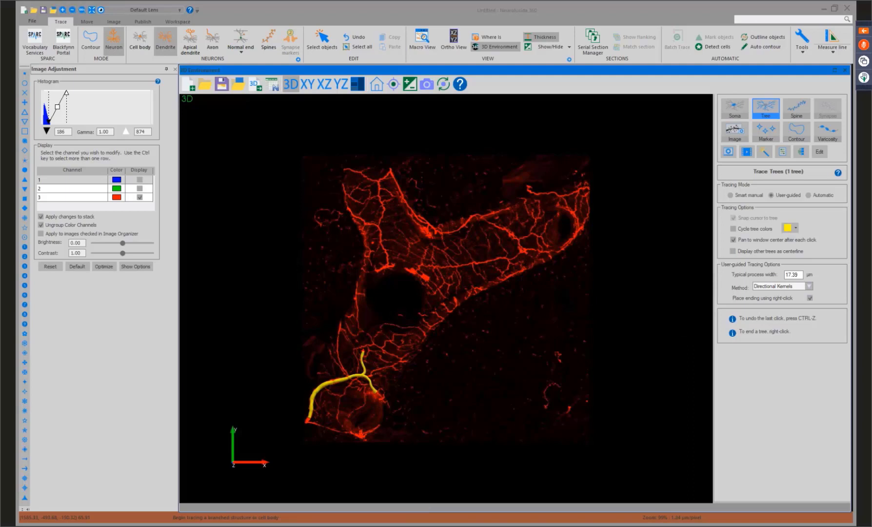
# Trace the remaining nerves automatically with Directional Kernels, removing traces shorter than 100 µm.
pyautogui.click(809, 195)
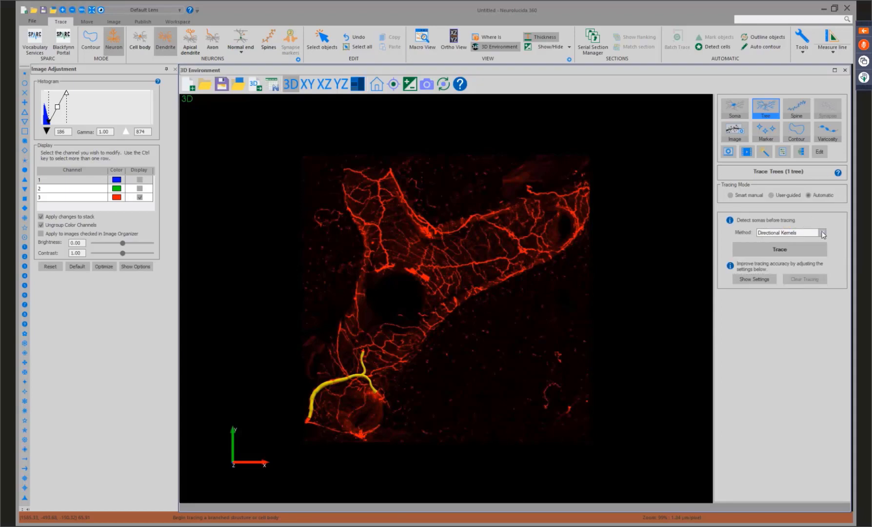
pyautogui.click(823, 233)
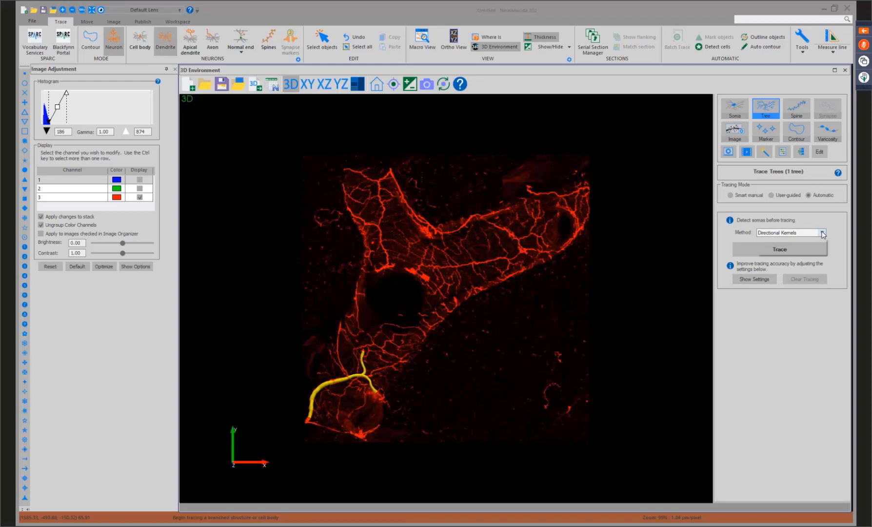
pyautogui.click(830, 225)
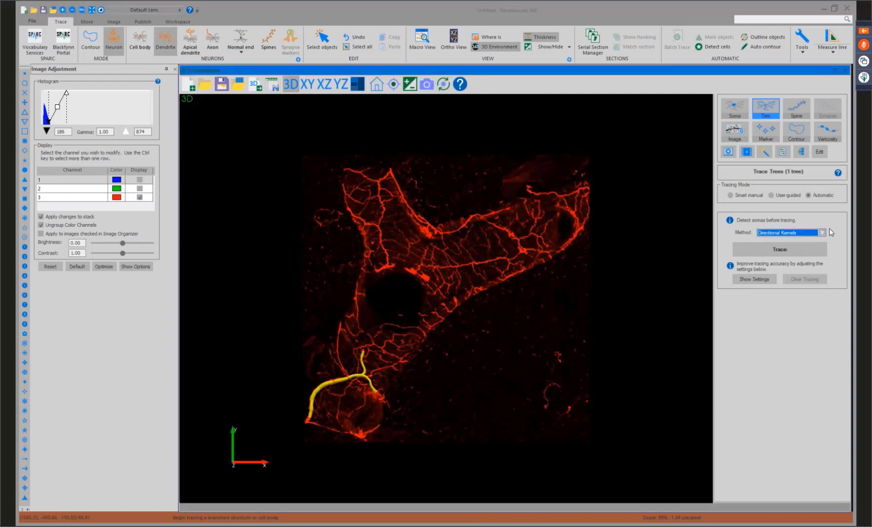
pyautogui.click(757, 279)
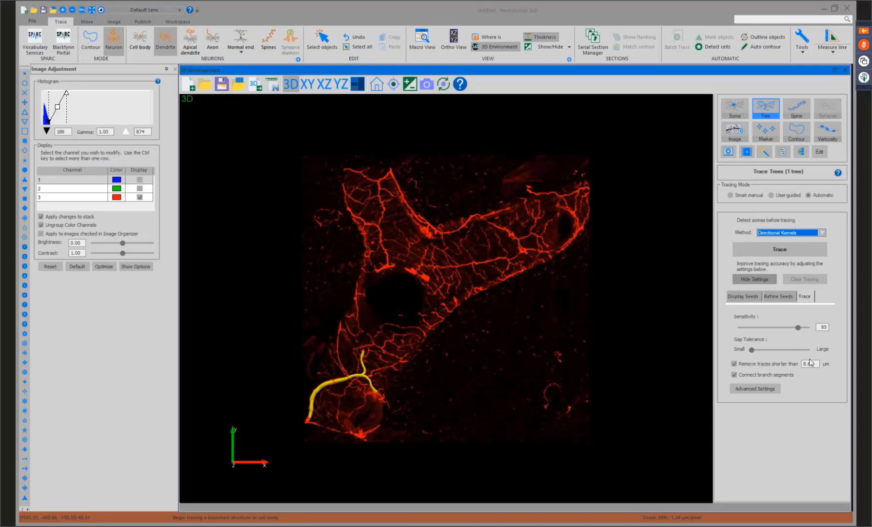
pyautogui.moveTo(818, 363); pyautogui.dragTo(796, 363)
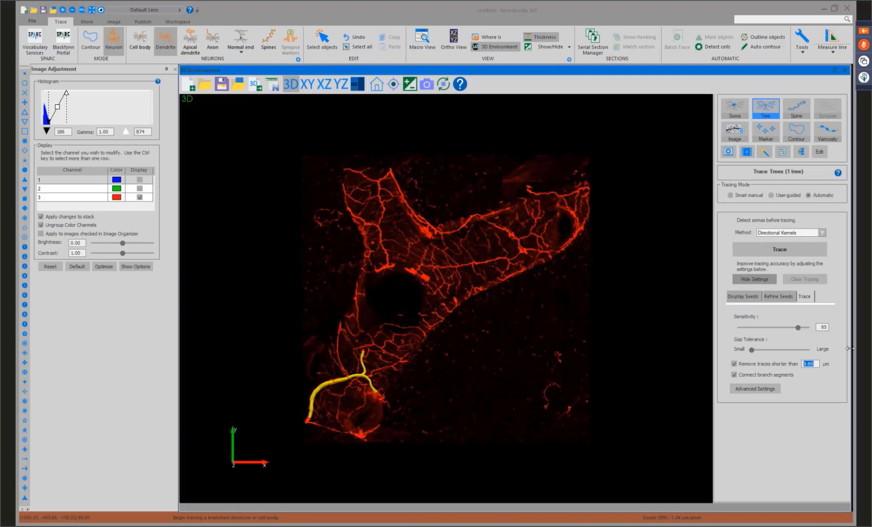
pyautogui.write('100')
pyautogui.click(786, 250)
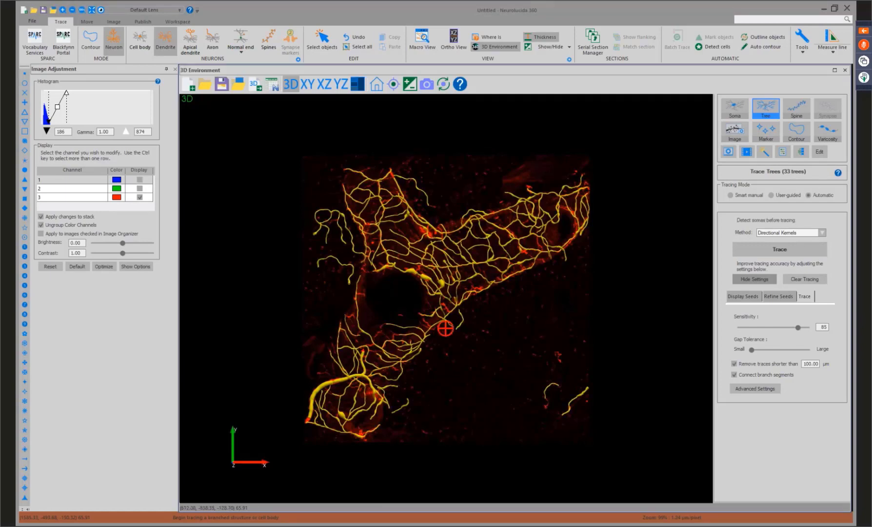
# Switch to editing the trees and delete the isolated stray trace at the lower right of the image volume.
pyautogui.scroll(1, 487, 316)
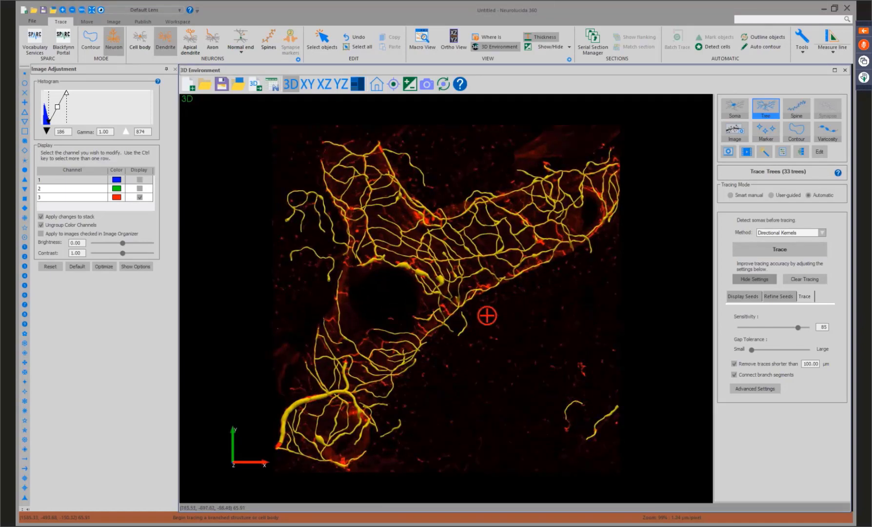
pyautogui.scroll(1, 487, 315)
pyautogui.scroll(-1, 487, 316)
pyautogui.click(820, 150)
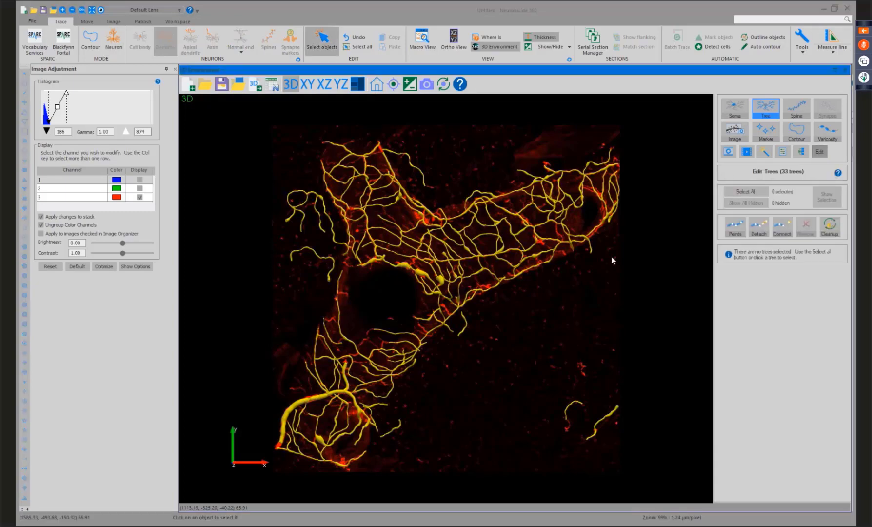
pyautogui.click(613, 410)
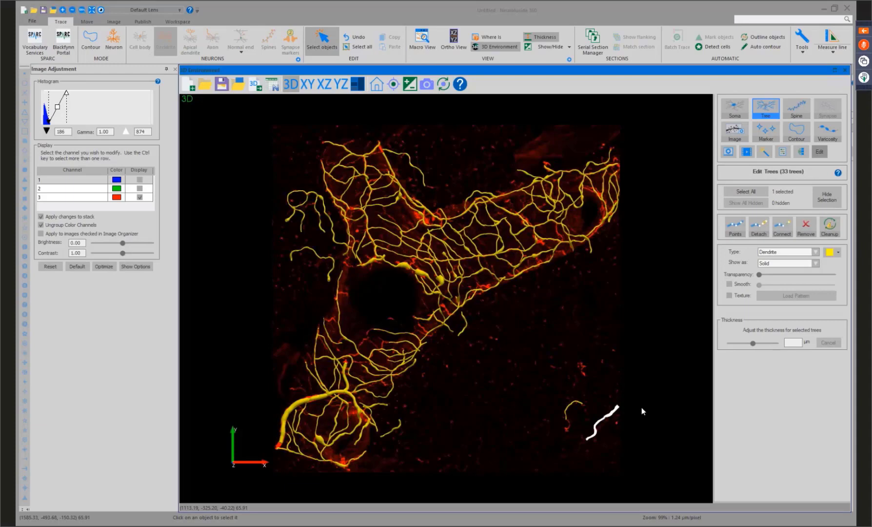
pyautogui.press('Delete')
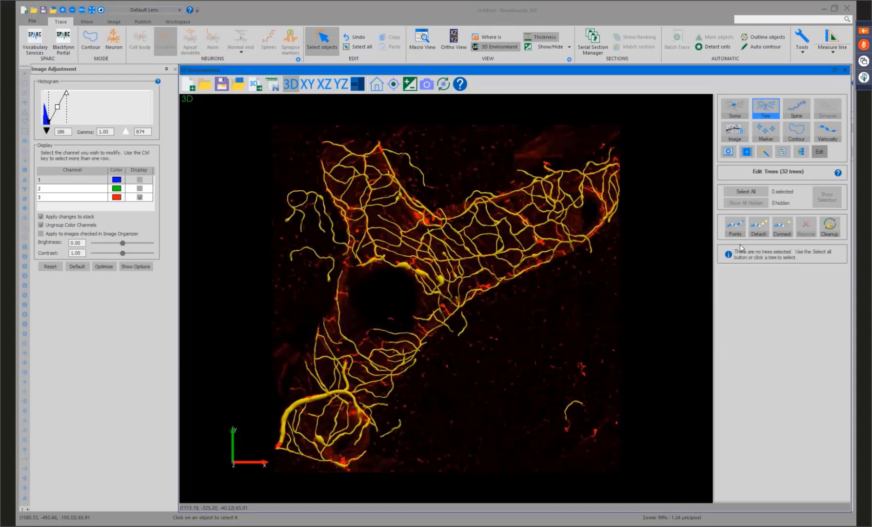
# Display the individual points of the traced trees and select the origin point at the tip of a branch.
pyautogui.click(735, 227)
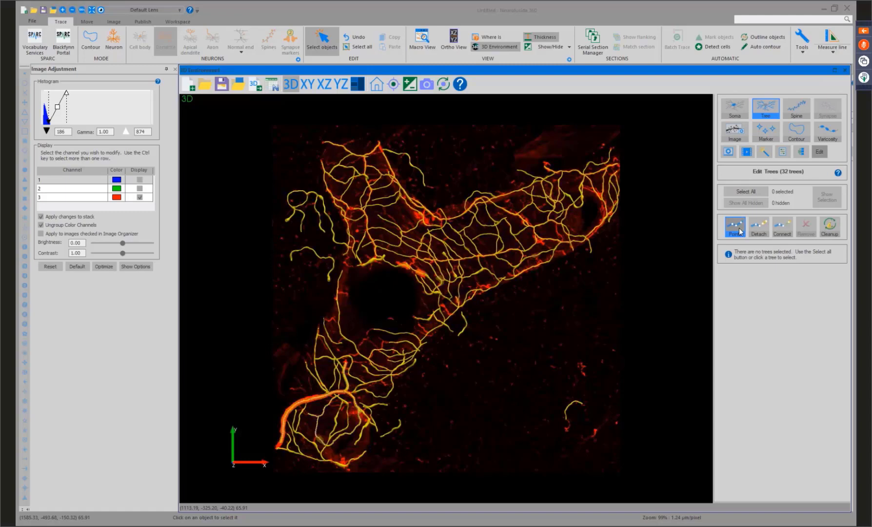
pyautogui.scroll(5, 459, 360)
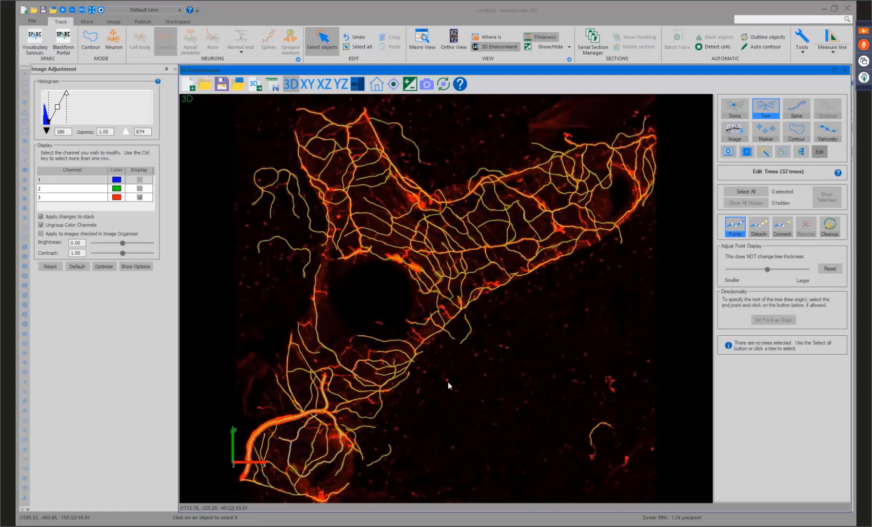
pyautogui.scroll(8, 512, 371)
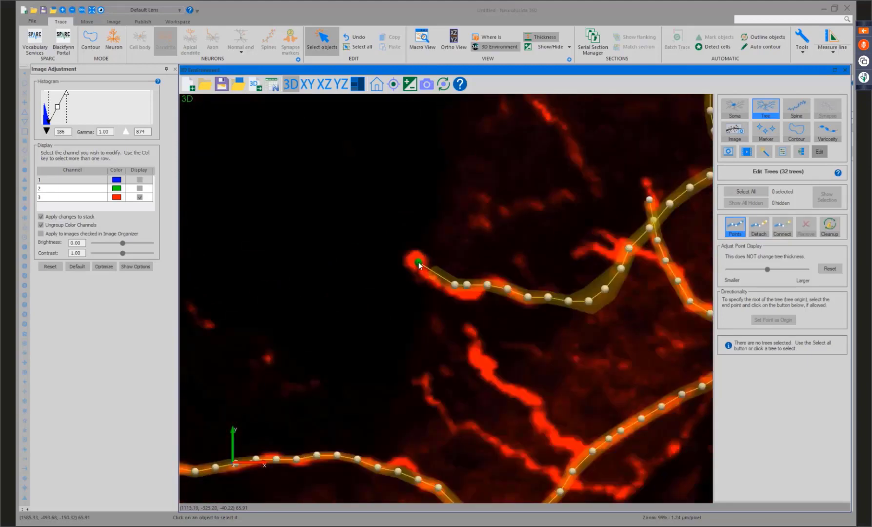
pyautogui.click(418, 261)
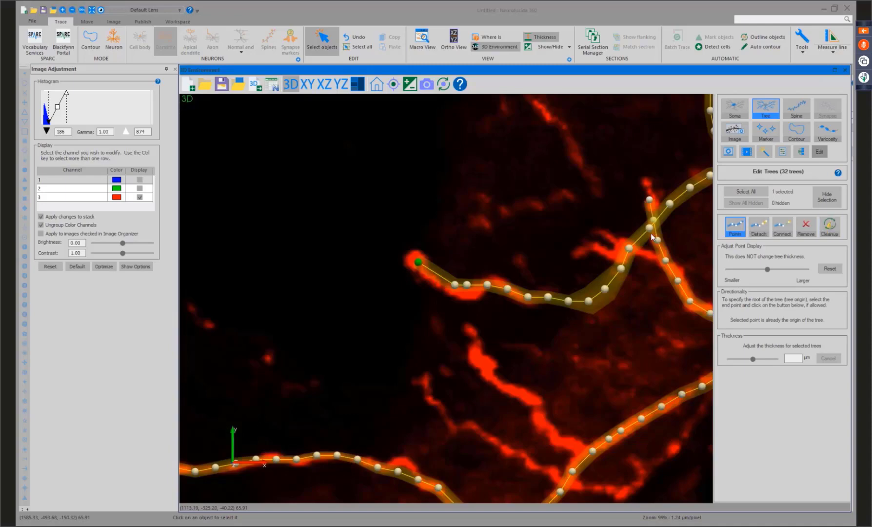
pyautogui.scroll(-10, 651, 237)
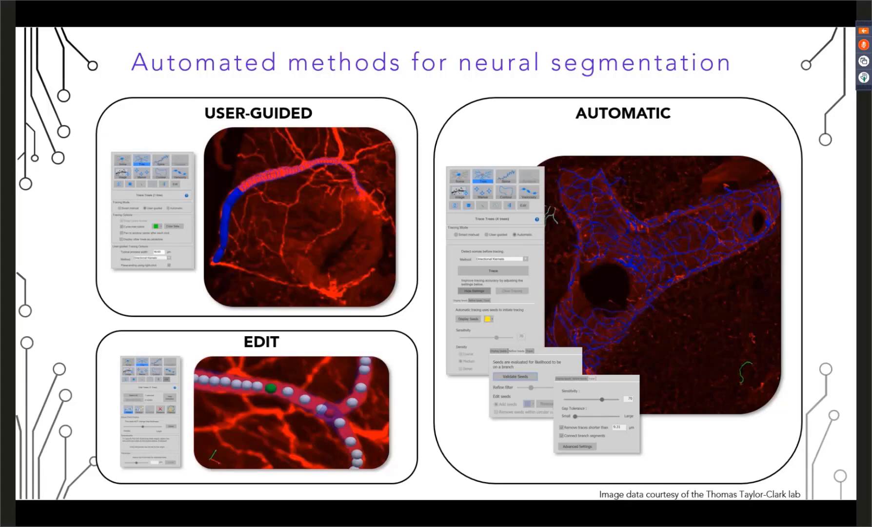
pyautogui.press('Right')
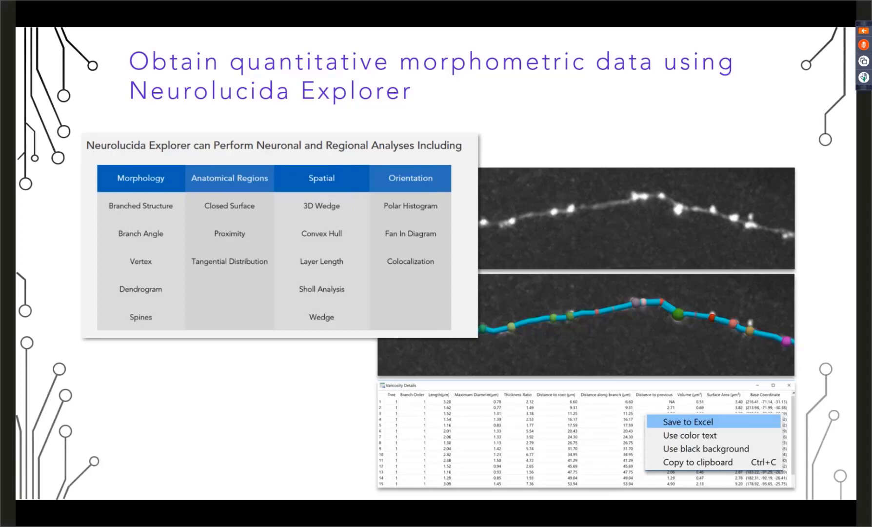
# Switch to Neurolucida Explorer and load Image0004_RightMiddleLobe_10x_merged.xml from the Webinar Materials folder.
pyautogui.hotkey('alt', 'Tab')
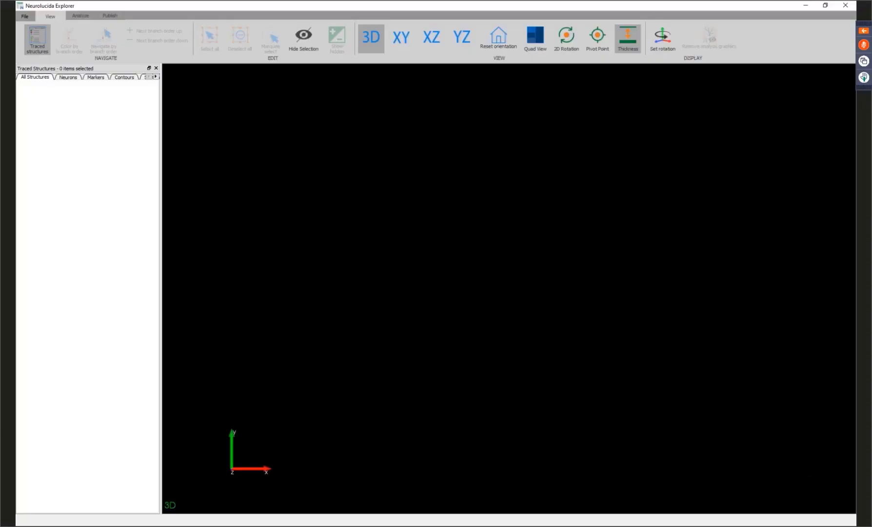
pyautogui.hotkey('alt', 'Tab')
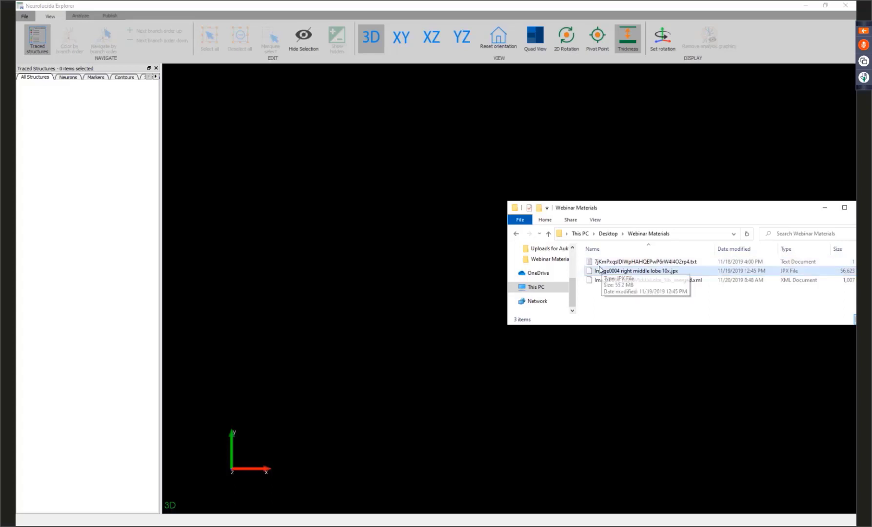
pyautogui.click(635, 280)
pyautogui.moveTo(634, 280); pyautogui.dragTo(350, 281)
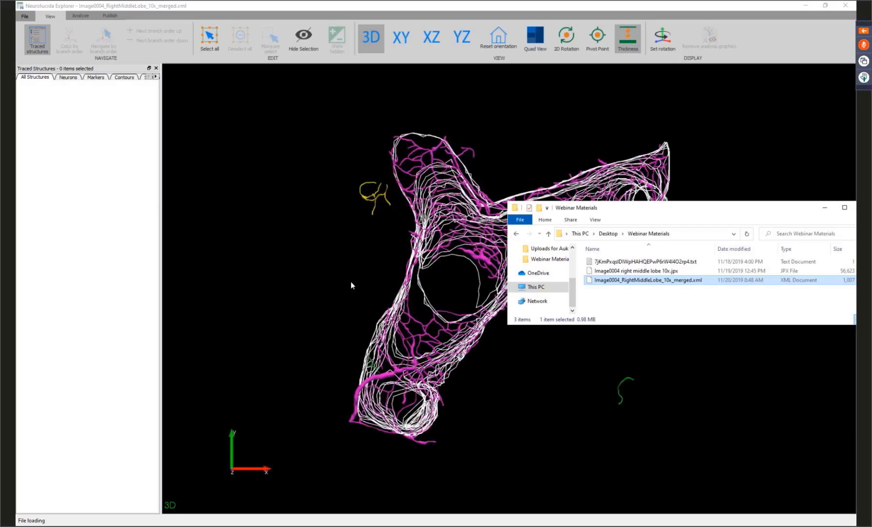
pyautogui.click(793, 179)
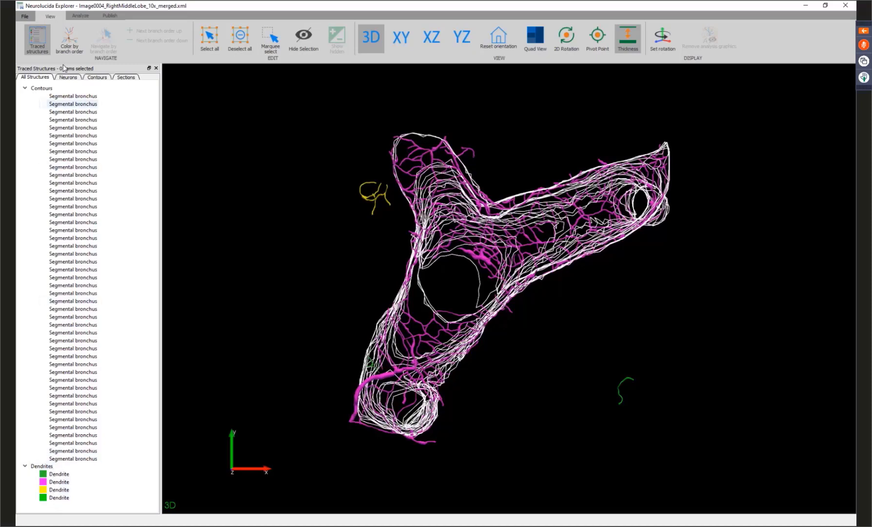
# Run a Closed Surface Analysis with Dendrites in Closed Surface on all contours and dendrites.
pyautogui.click(79, 16)
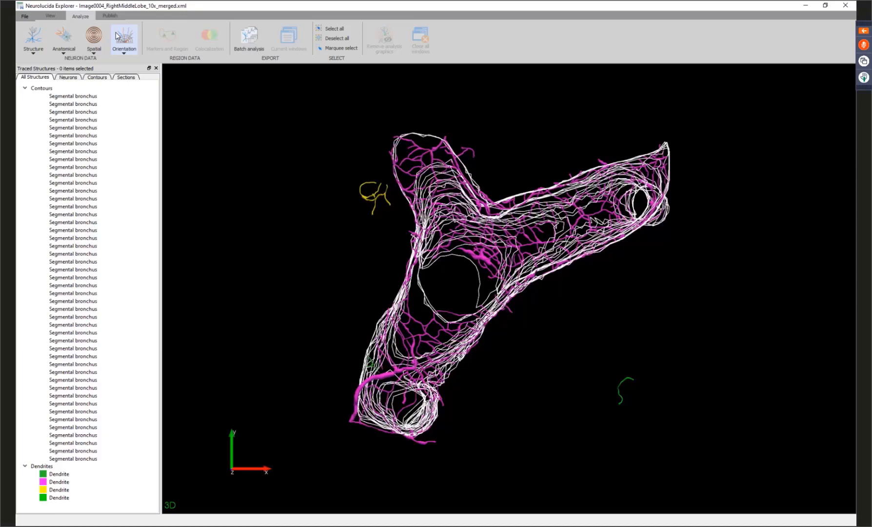
pyautogui.click(49, 89)
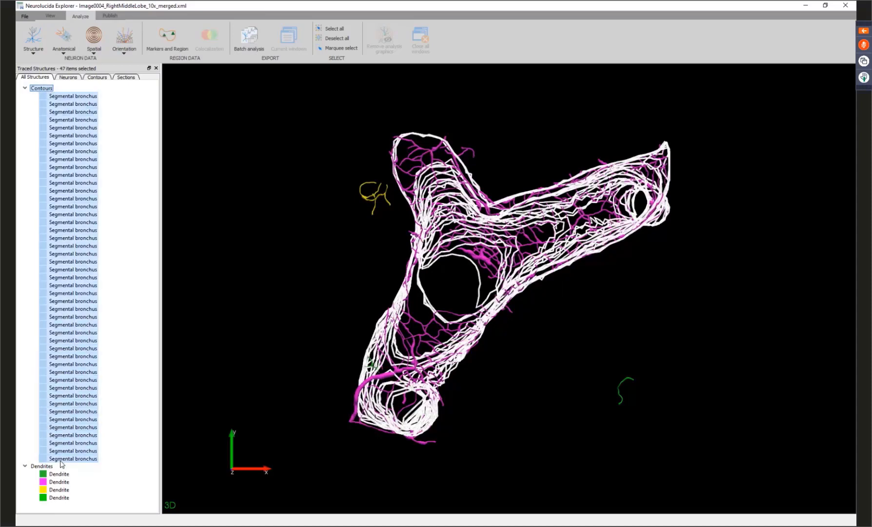
pyautogui.click(43, 468)
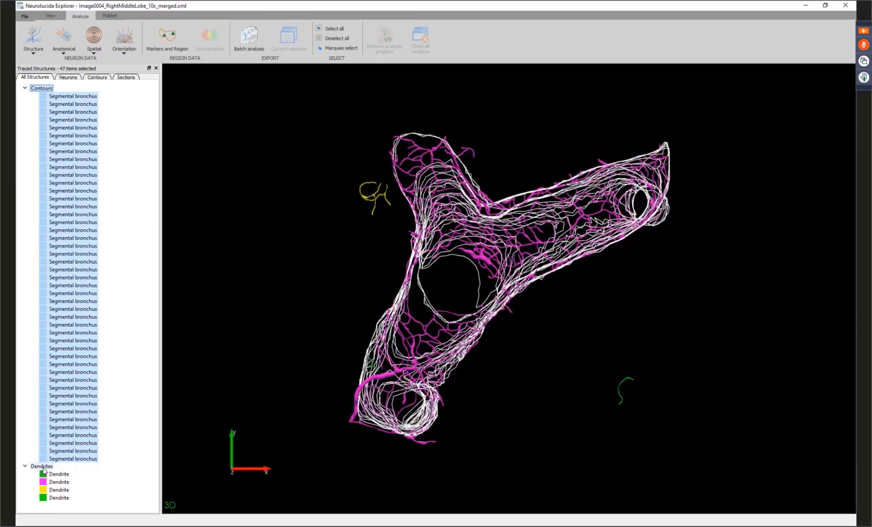
pyautogui.click(69, 53)
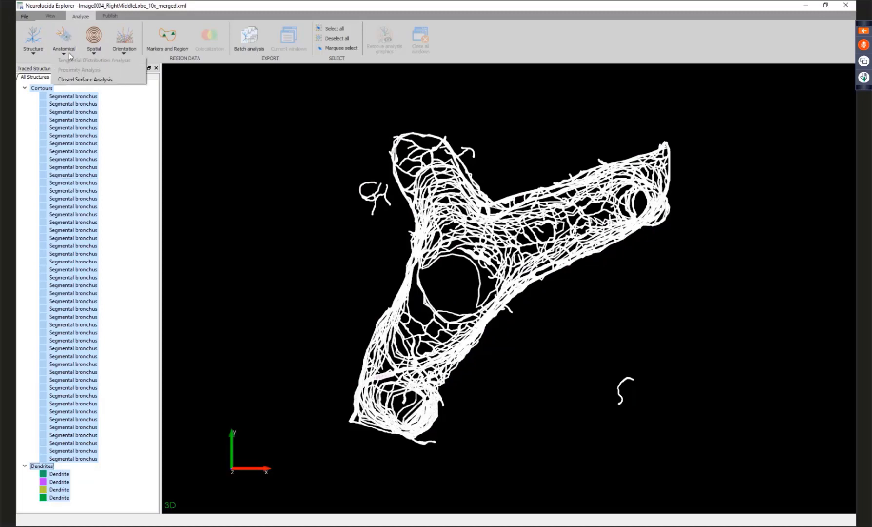
pyautogui.click(126, 81)
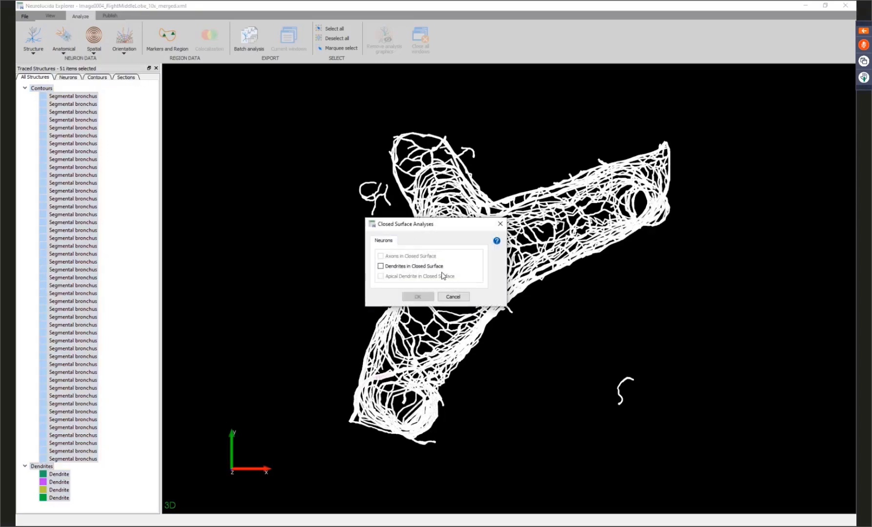
pyautogui.click(417, 296)
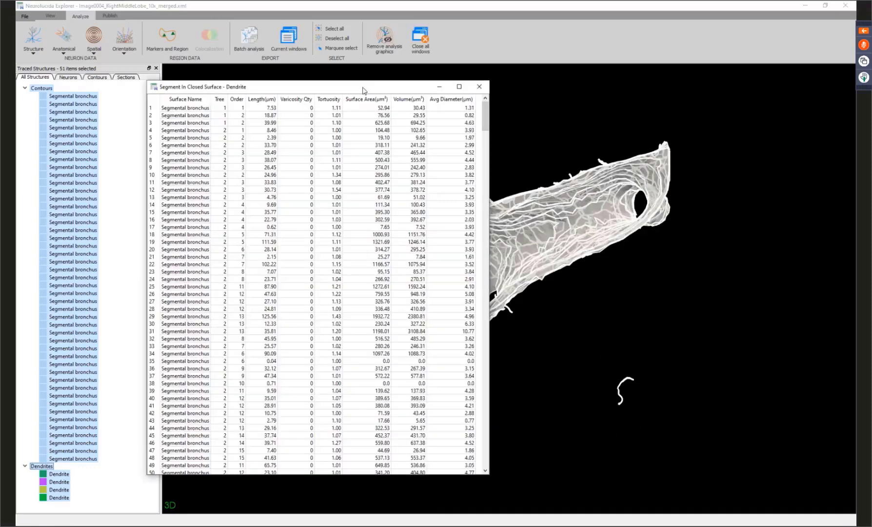
# Highlight the segments listed in the closed surface table's Volume column and examine them on the 3D bronchus model.
pyautogui.moveTo(364, 90); pyautogui.dragTo(248, 85)
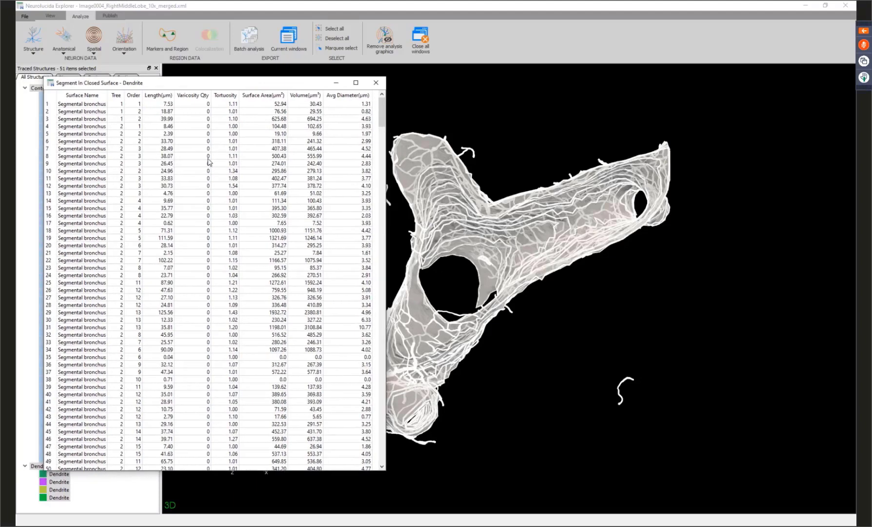
pyautogui.click(308, 95)
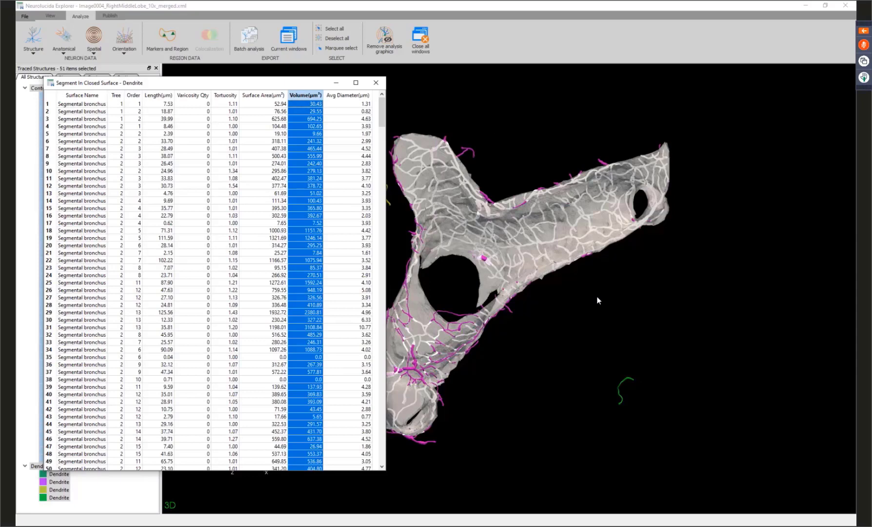
pyautogui.scroll(5, 598, 299)
pyautogui.scroll(3, 598, 299)
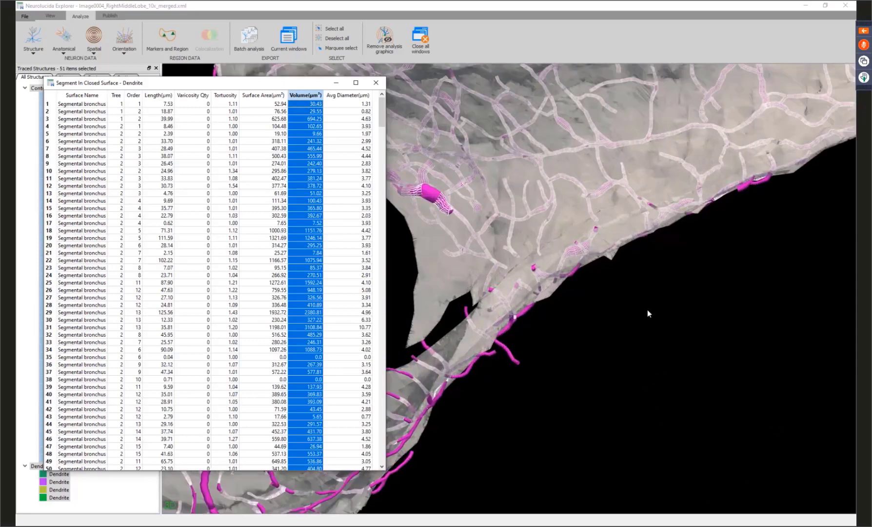
pyautogui.moveTo(647, 309); pyautogui.dragTo(582, 441)
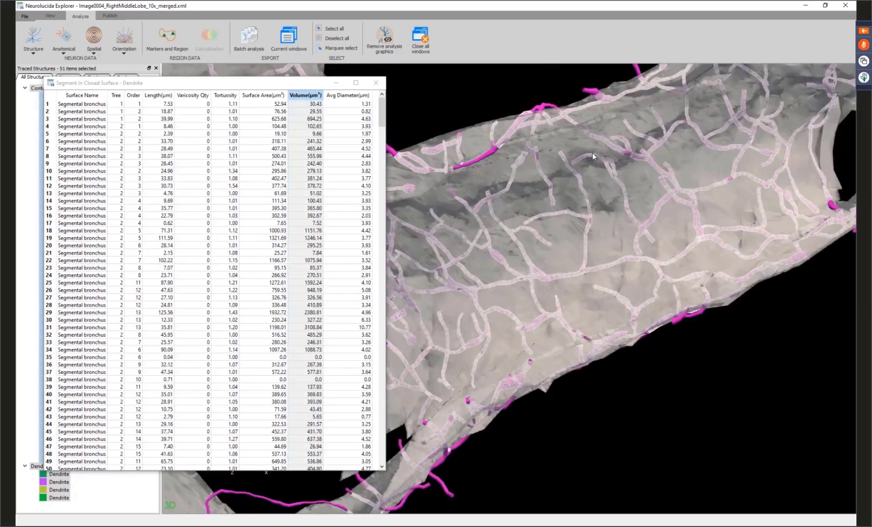
pyautogui.moveTo(620, 389); pyautogui.dragTo(659, 342)
pyautogui.scroll(-8, 659, 342)
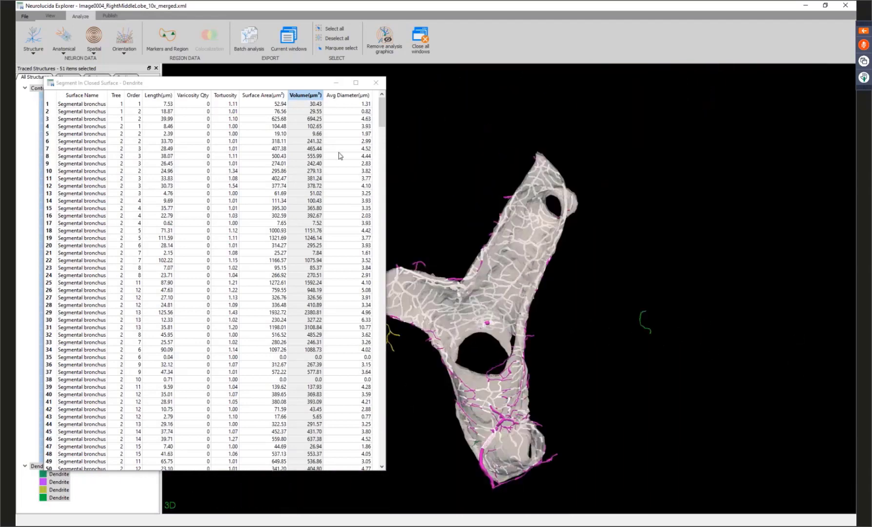
# Look at the save and display options of the Segment In Closed Surface table, dismiss them and close the table.
pyautogui.click(339, 151)
pyautogui.click(338, 151)
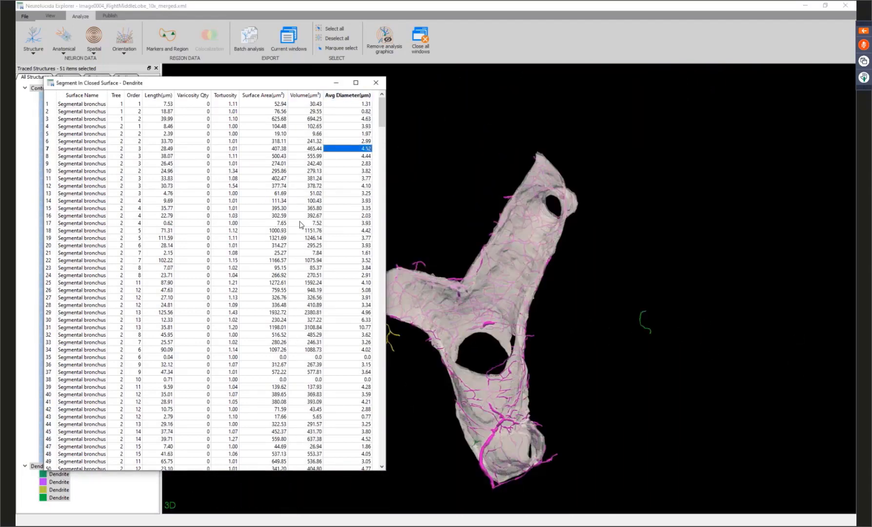
pyautogui.rightClick(351, 132)
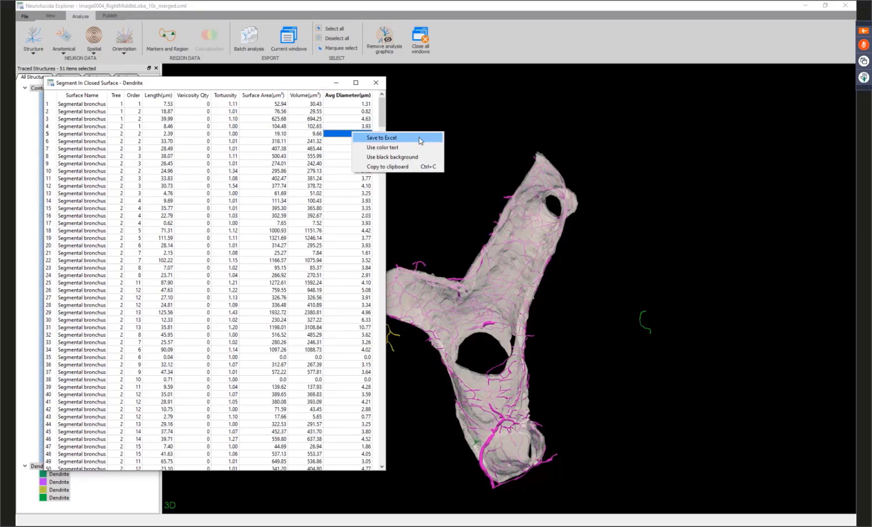
pyautogui.click(349, 176)
pyautogui.click(348, 177)
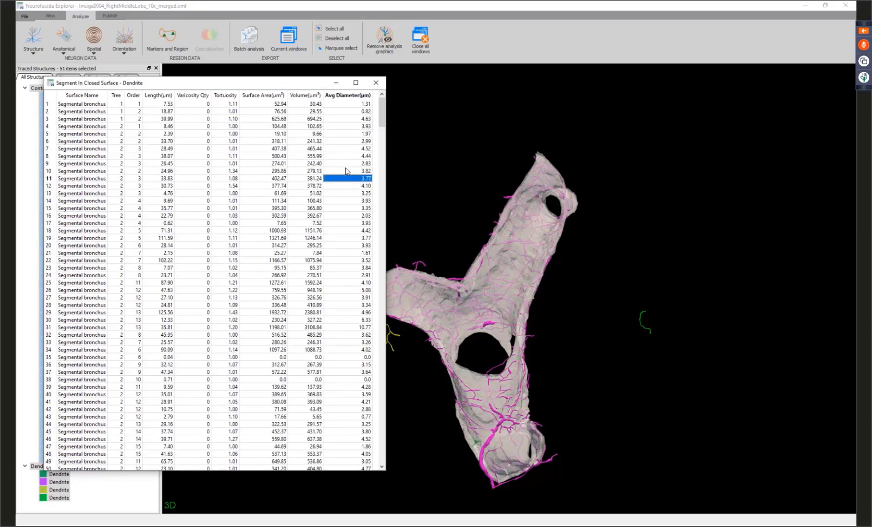
pyautogui.click(371, 86)
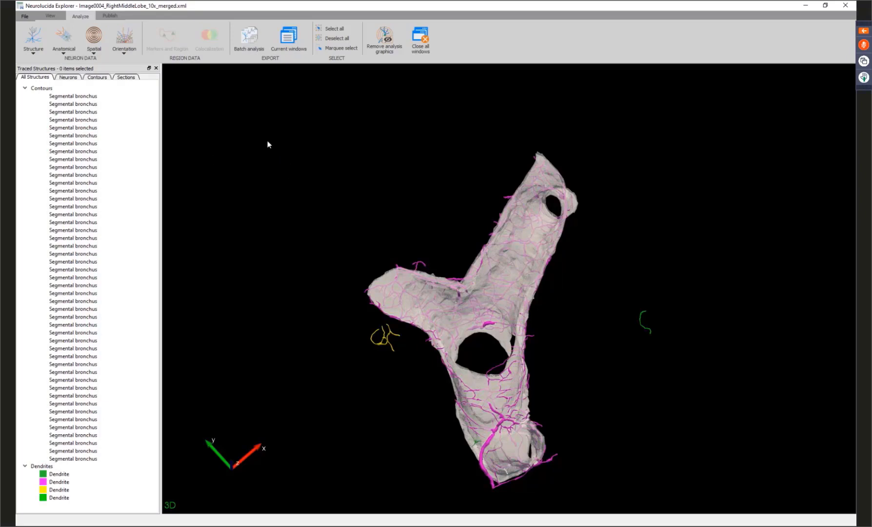
# Run the 3D Contour Summary analysis on all Segmental bronchus contours.
pyautogui.click(52, 90)
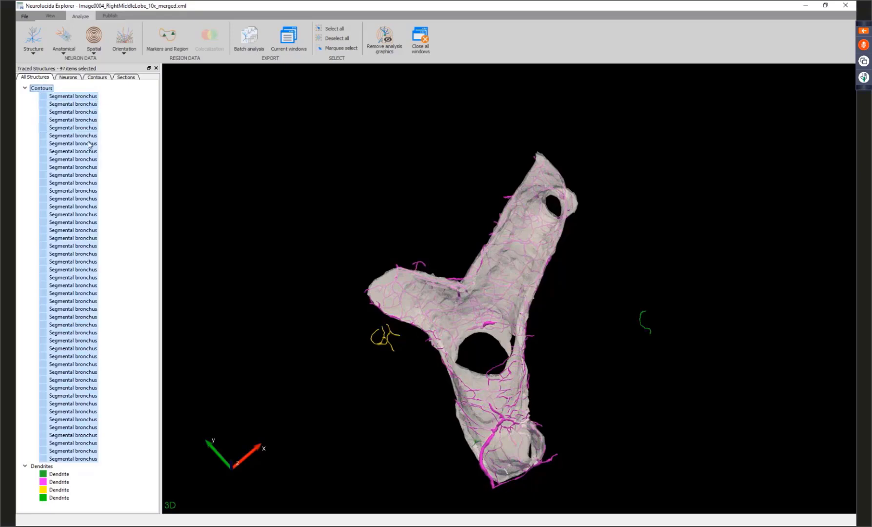
pyautogui.click(181, 46)
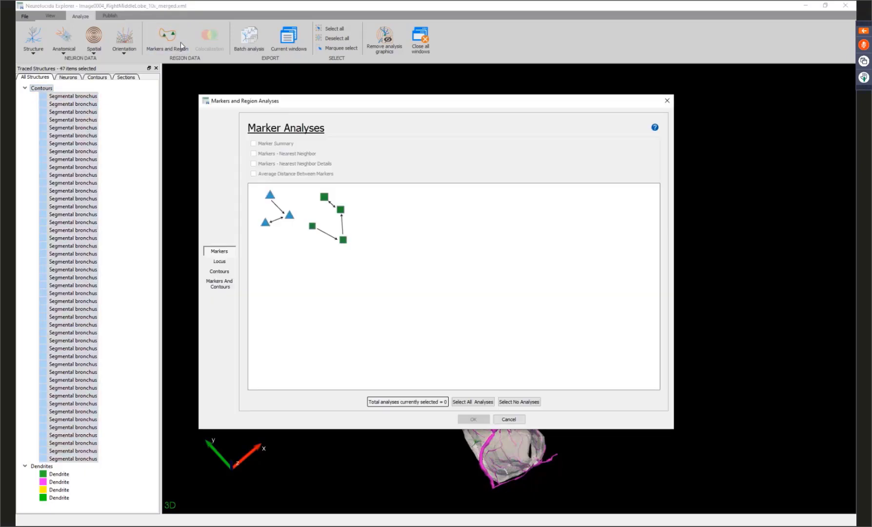
pyautogui.click(226, 274)
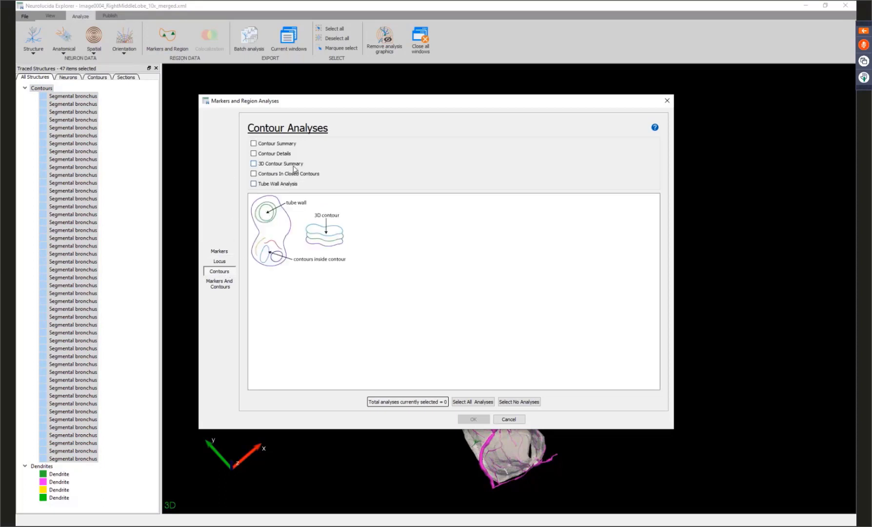
pyautogui.click(294, 167)
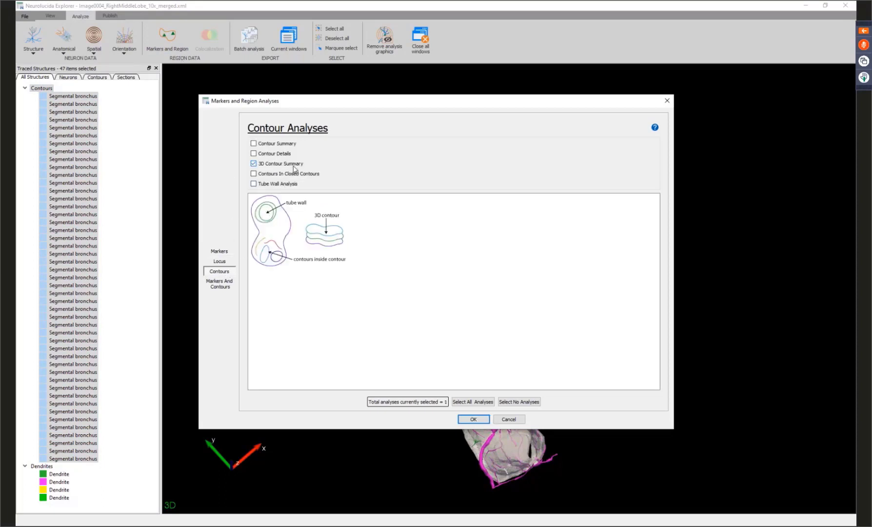
pyautogui.click(474, 421)
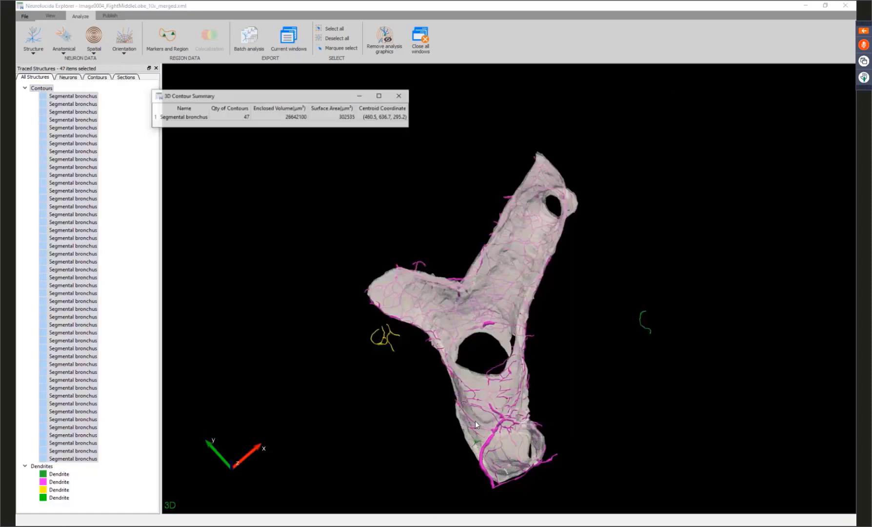
# Examine the enclosed volume in the 3D Contour Summary and open the options for the surface area value.
pyautogui.click(280, 111)
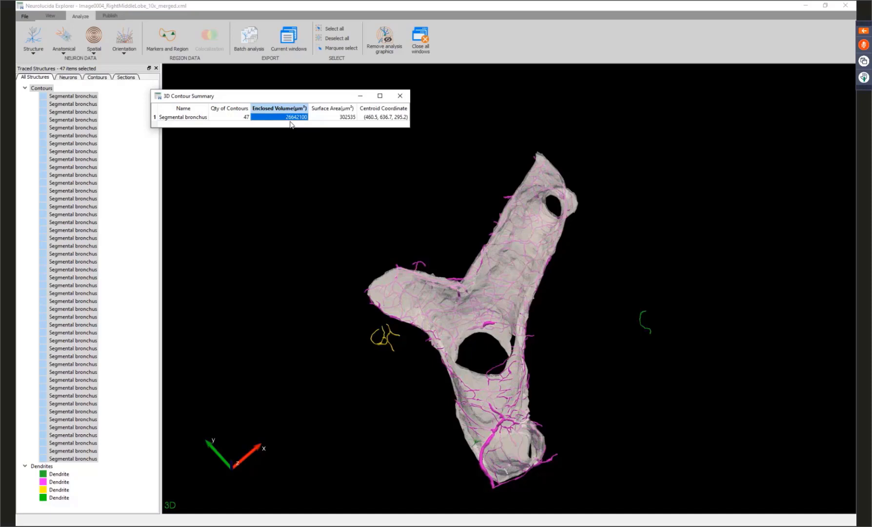
pyautogui.rightClick(349, 118)
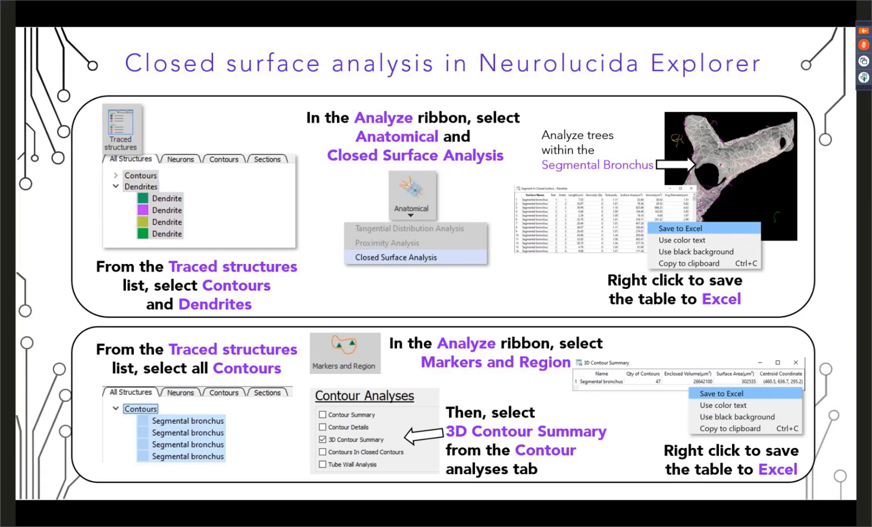
pyautogui.press('Right')
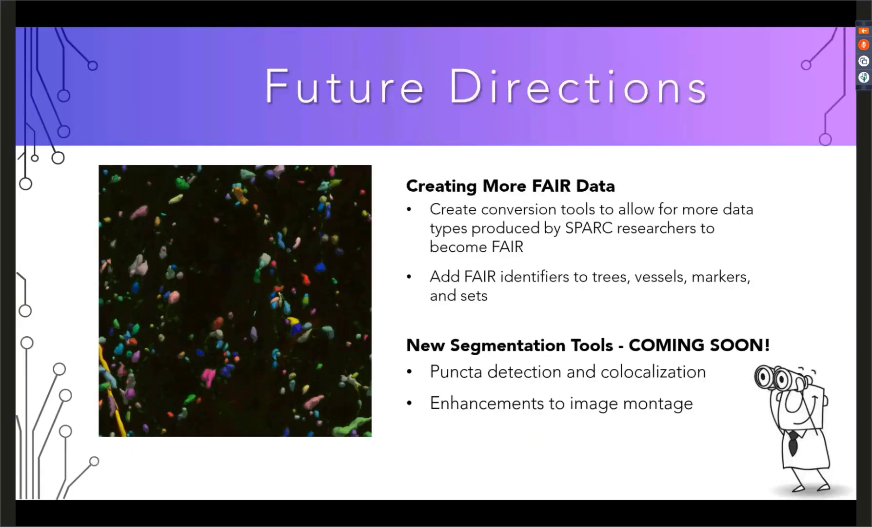